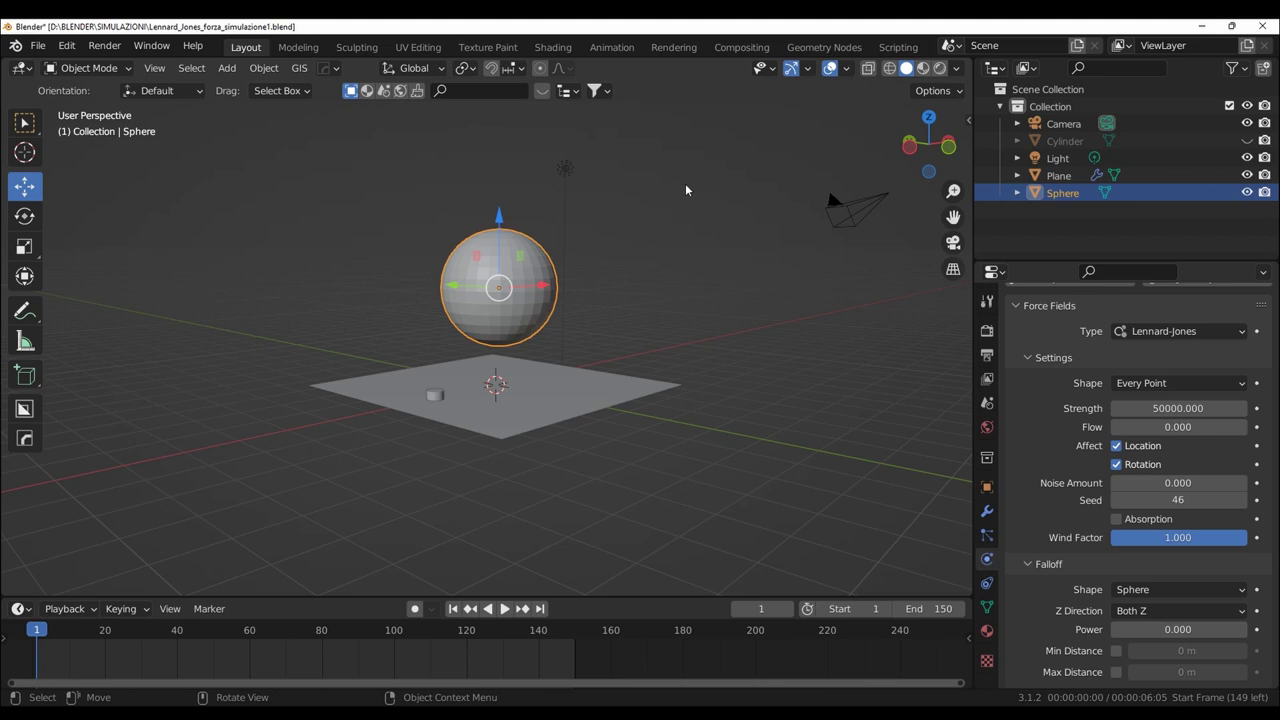
Select the Plane and show its particle Field Weights: gravity 0, Lennard-Jones 1
left_click(618, 403)
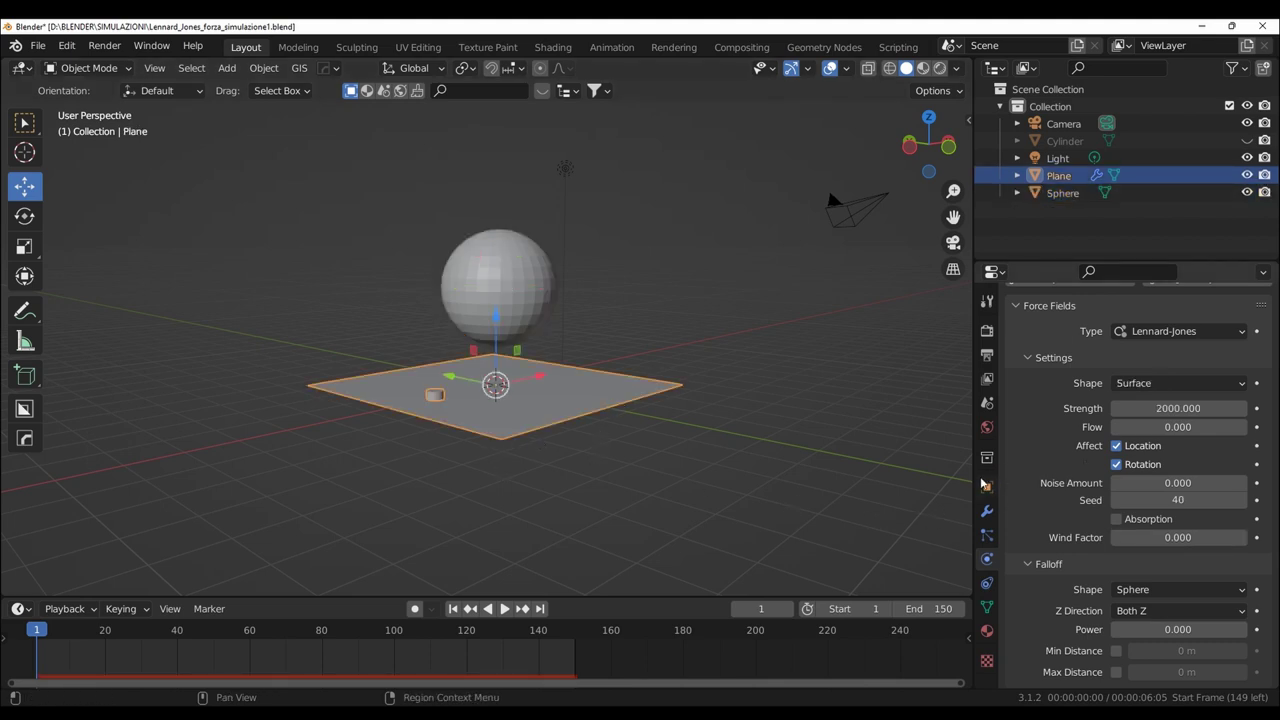
left_click_drag(972, 470, 921, 469)
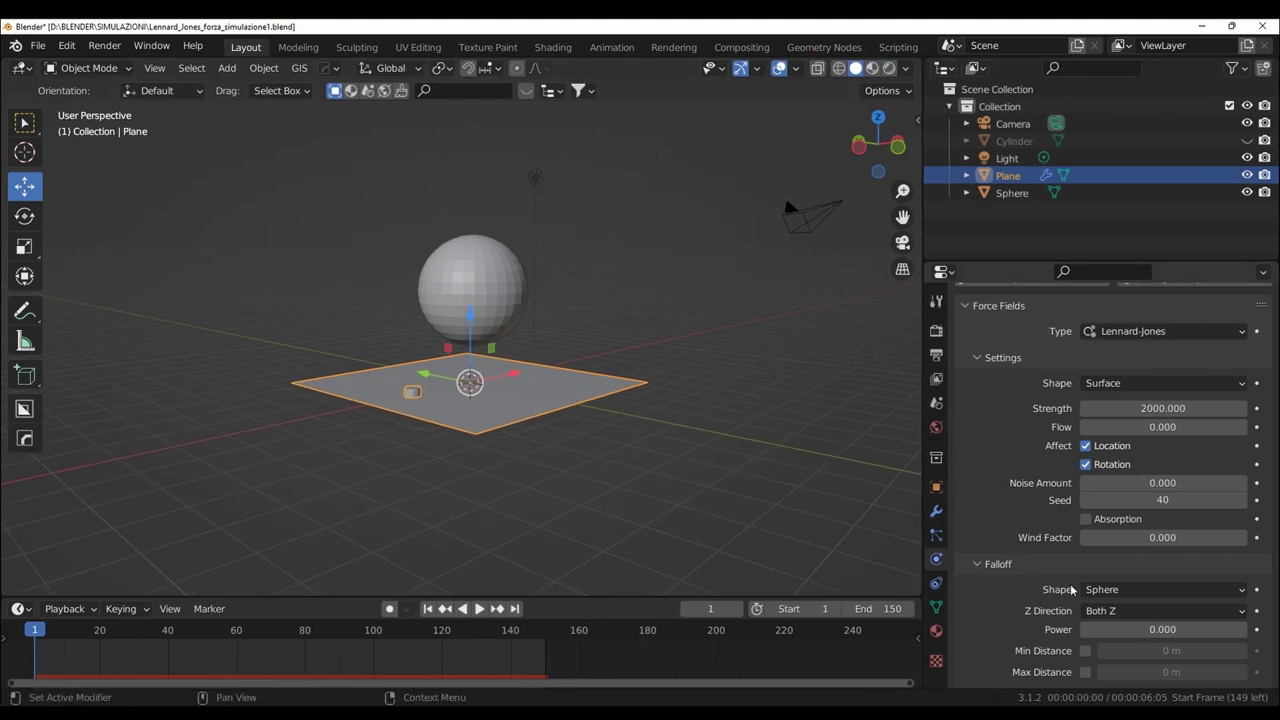
left_click(936, 535)
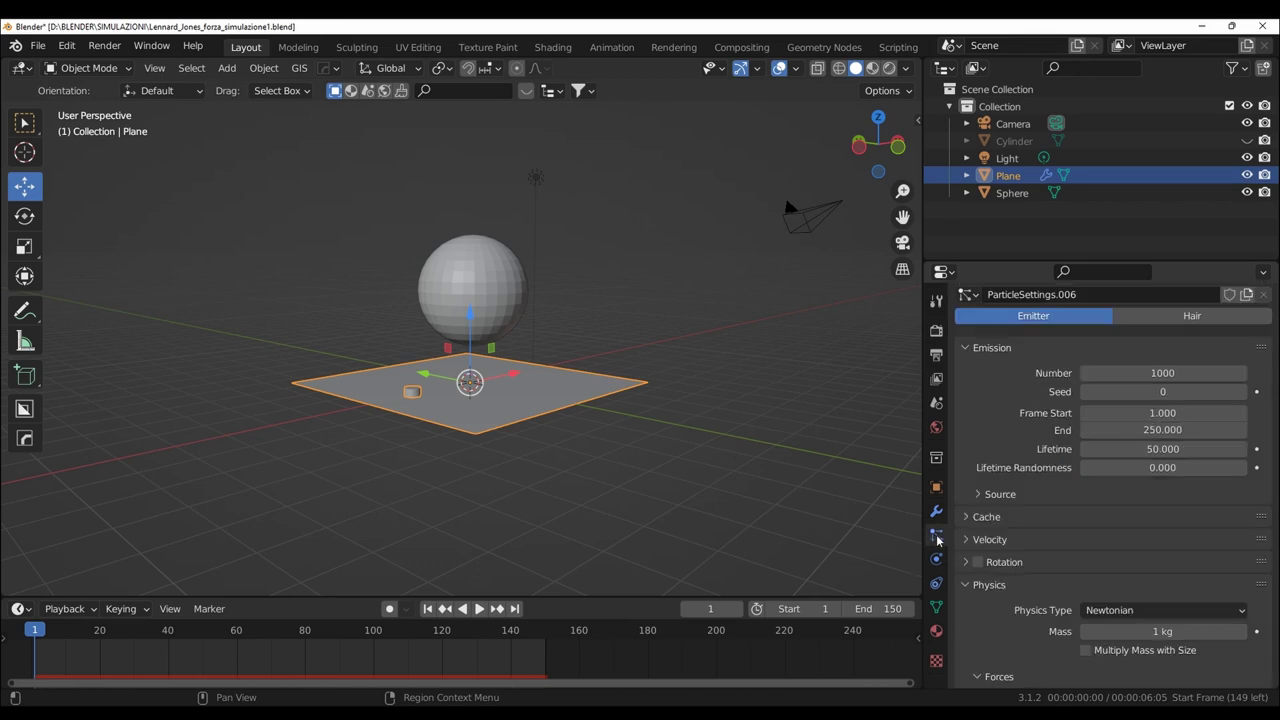
scroll(1006, 537, "down", 1)
scroll(1092, 552, "down", 4)
scroll(1092, 552, "down", 4)
scroll(1093, 555, "down", 2)
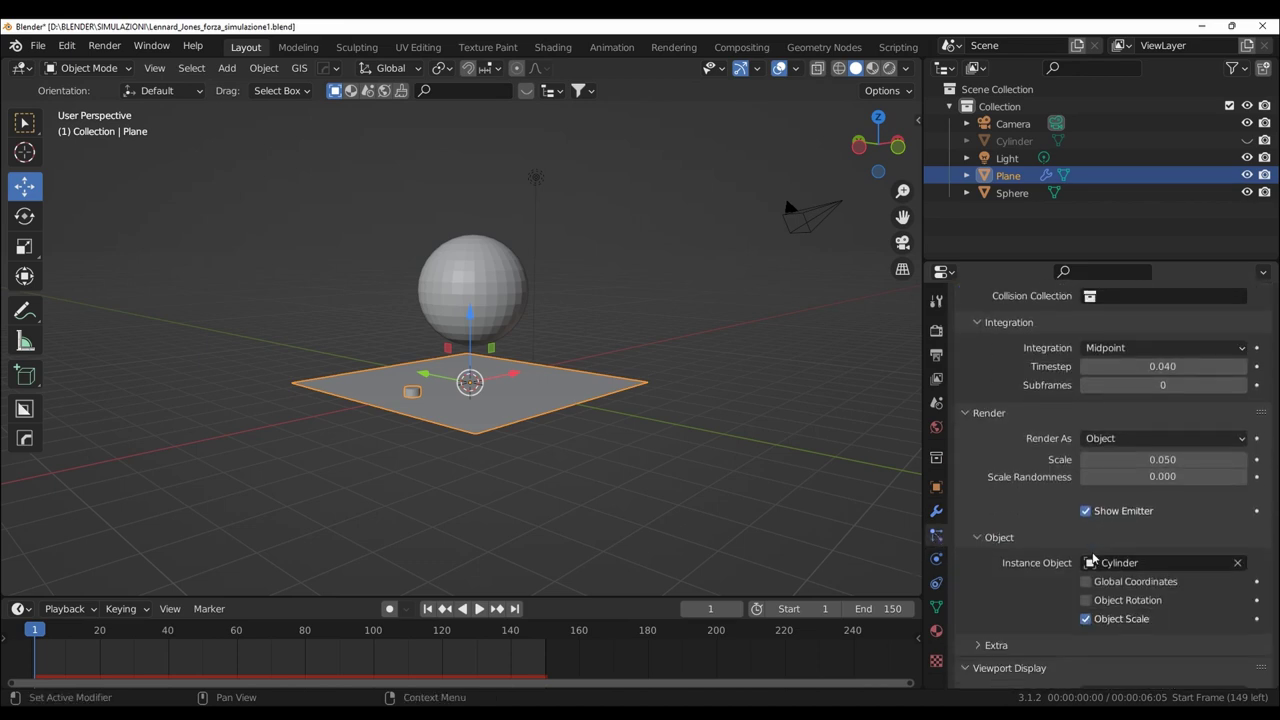
scroll(1093, 556, "down", 4)
scroll(1094, 558, "down", 5)
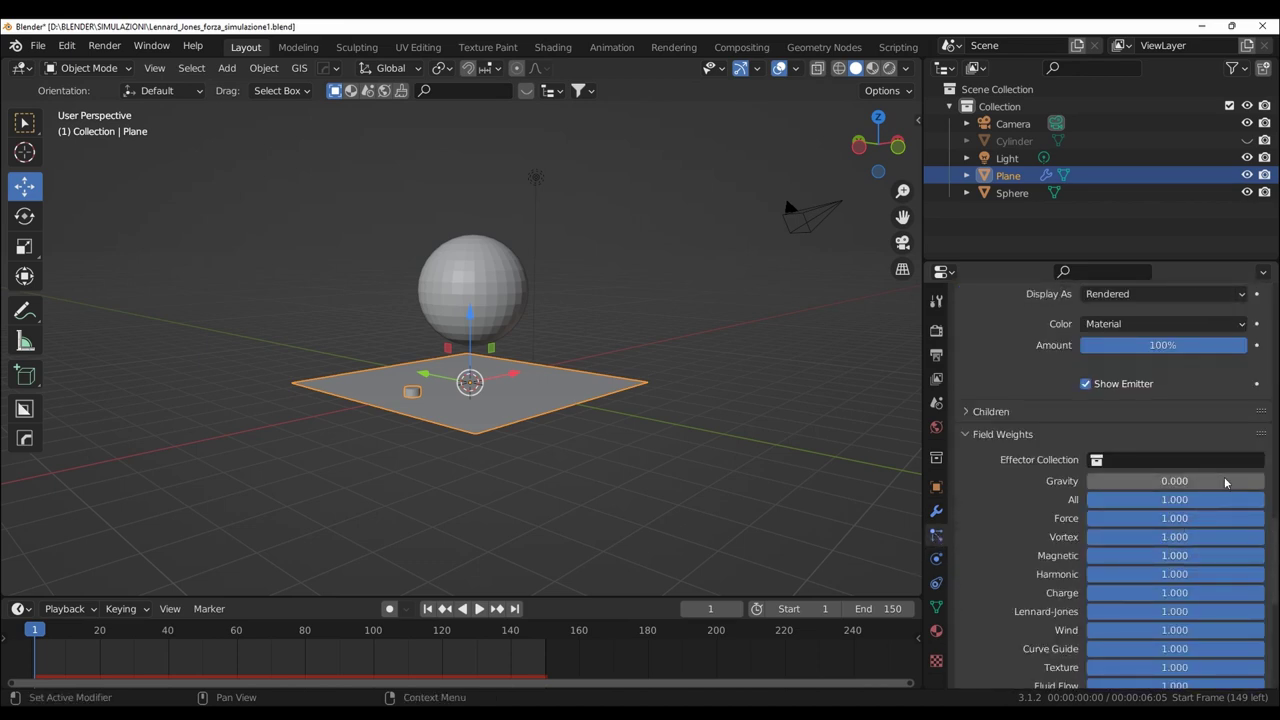
scroll(1028, 513, "up", 2)
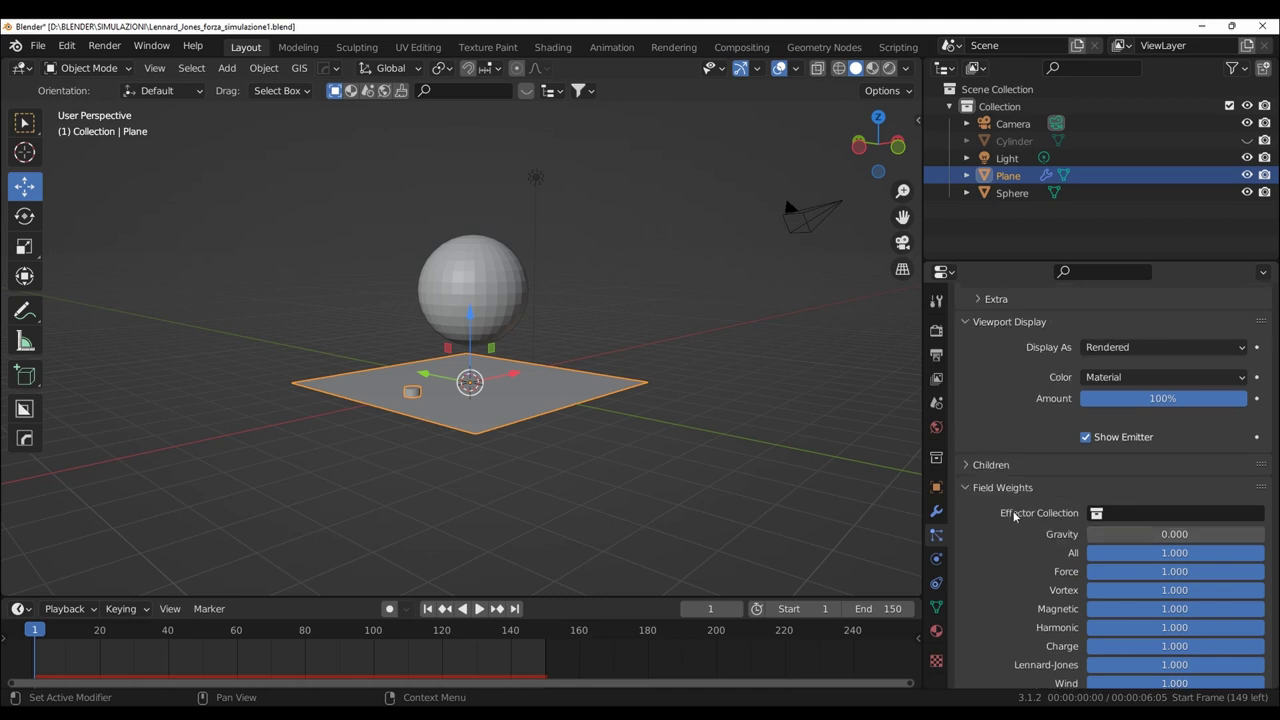
scroll(1028, 513, "up", 1)
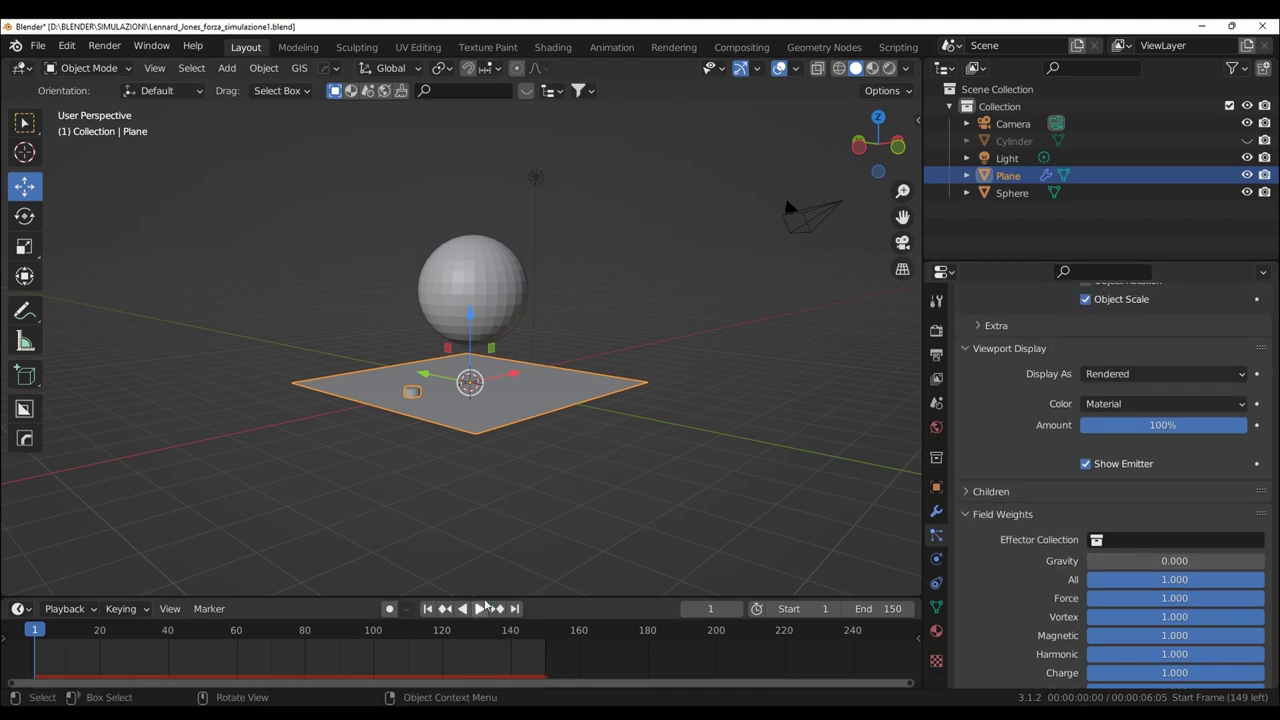
Drag the Sphere right toward the camera and replay the simulation, stopping at frame 130
left_click(482, 608)
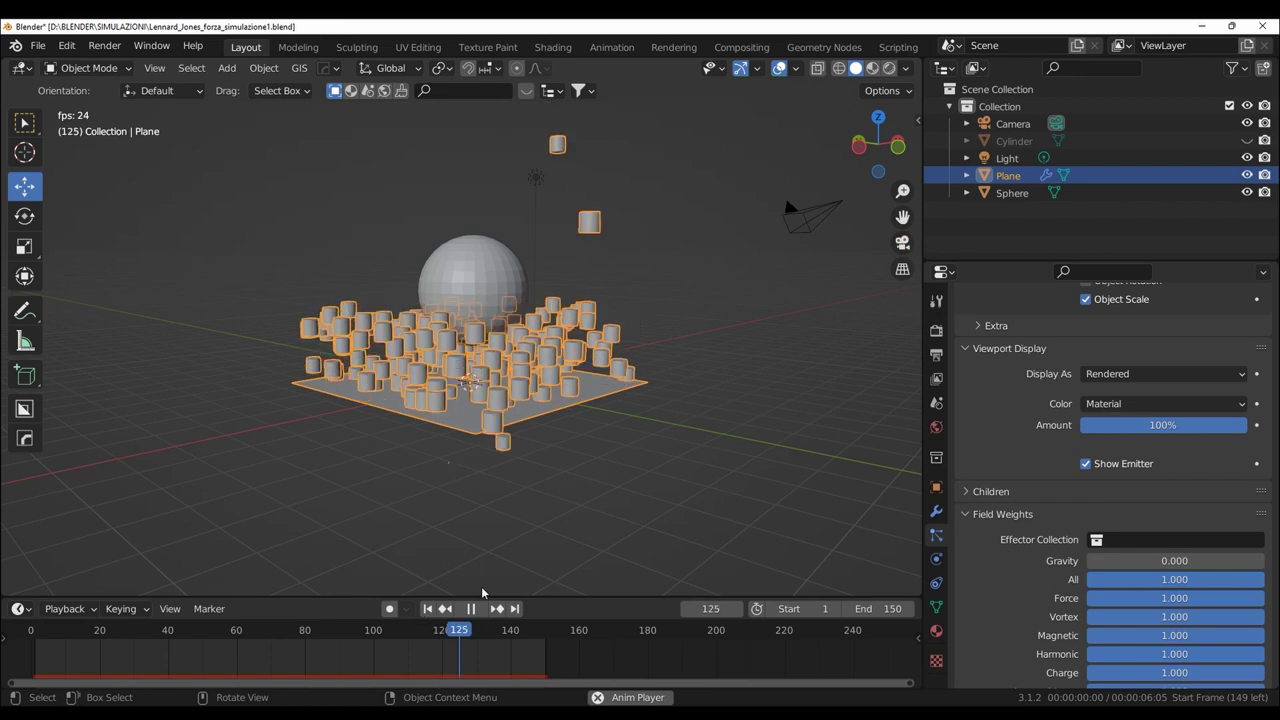
key("space")
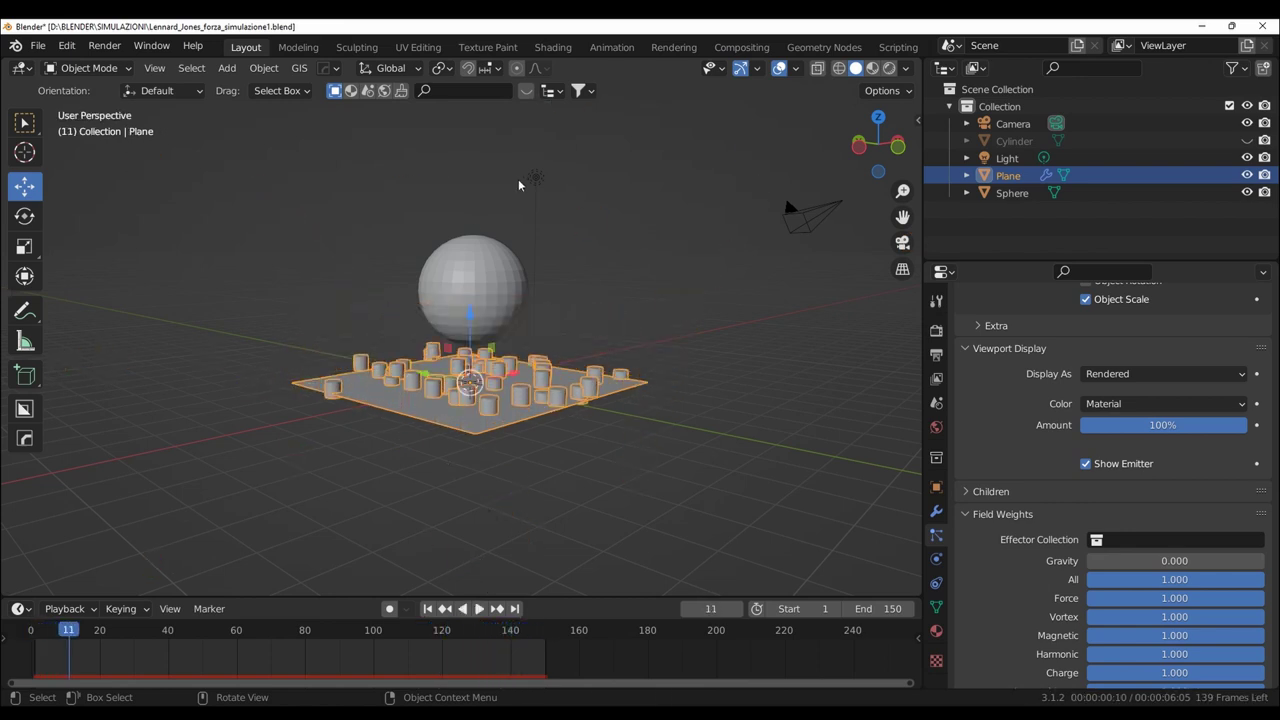
left_click(481, 296)
left_click_drag(481, 296, 830, 271)
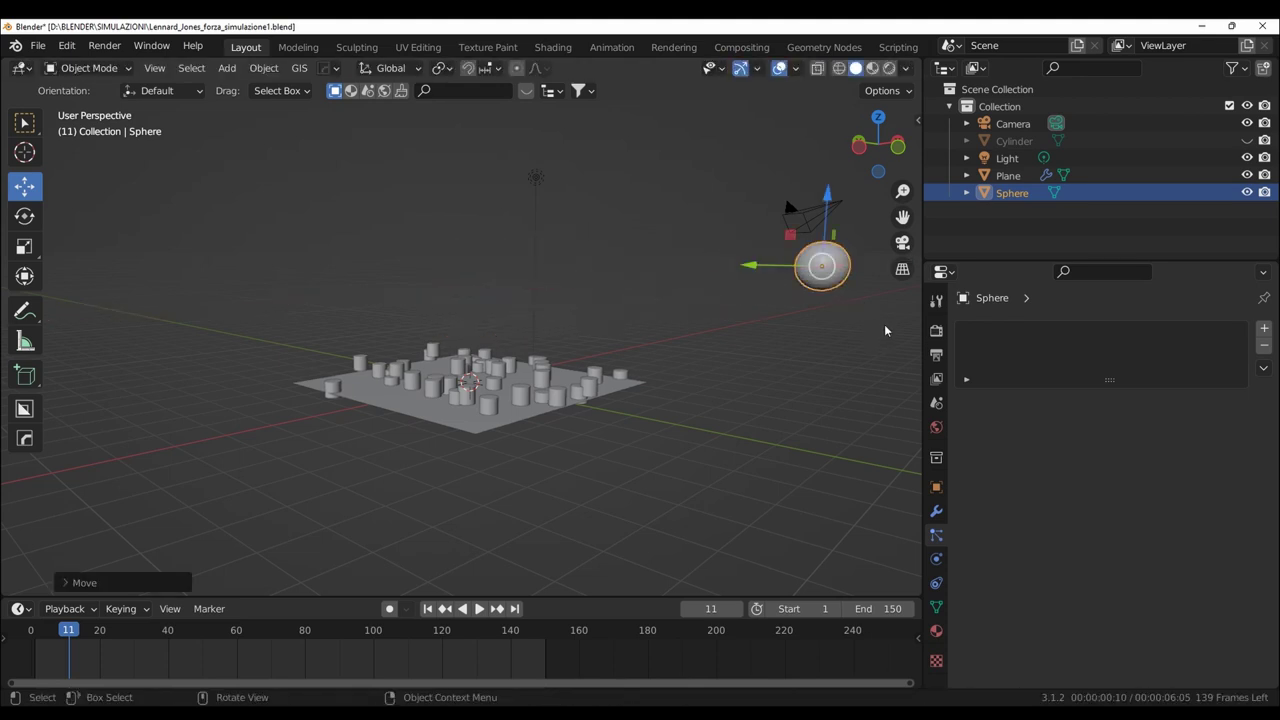
key("space")
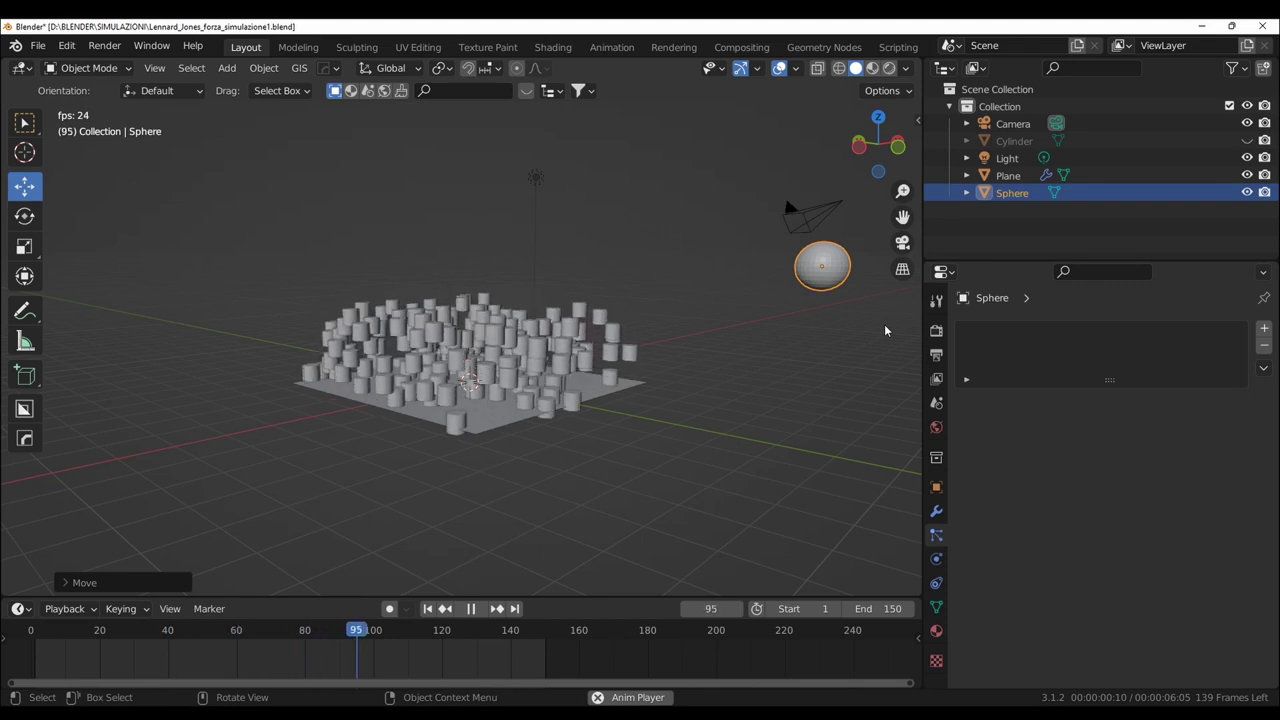
key("space")
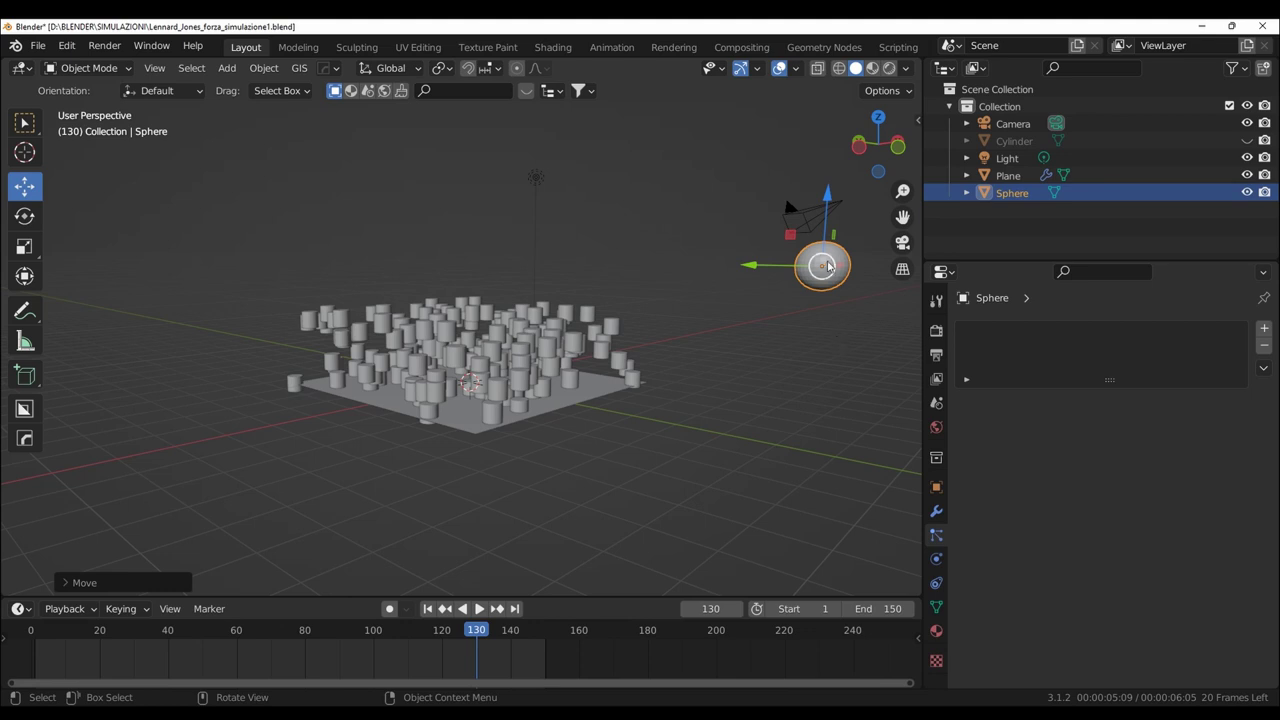
Show the Sphere's Physics force-field settings, leaving the Shape on Every Point
left_click(935, 519)
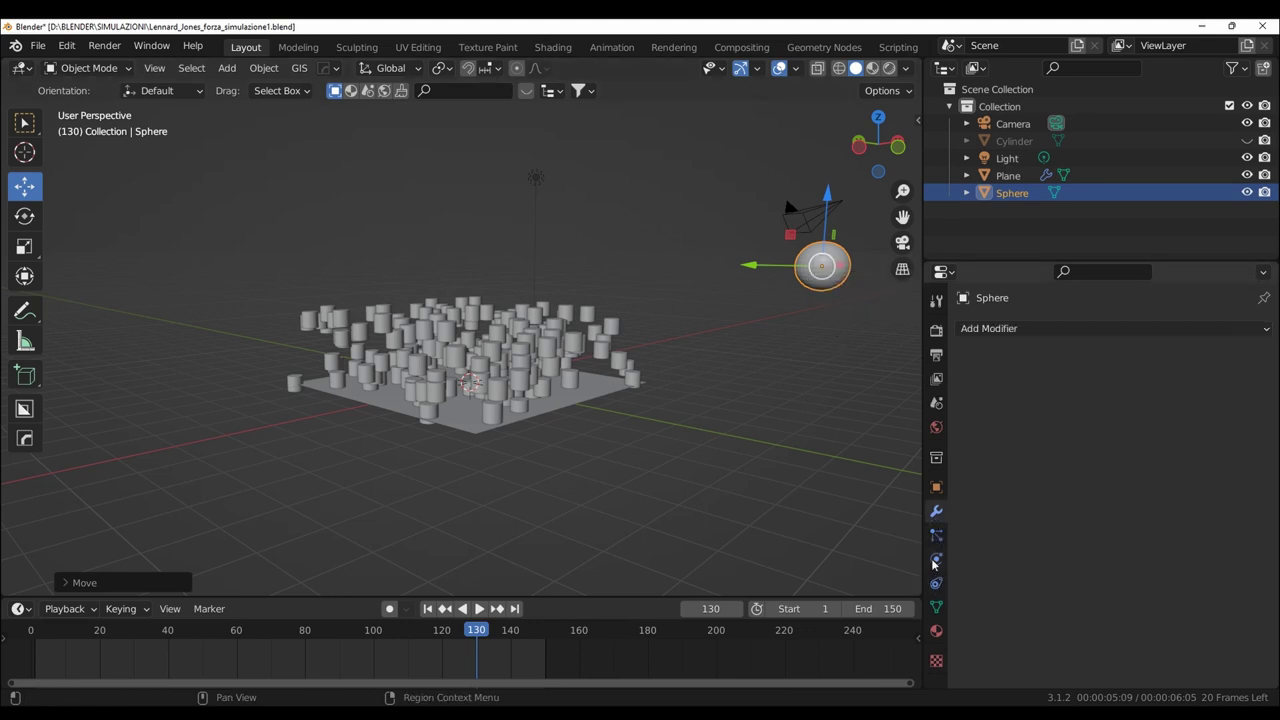
left_click(935, 560)
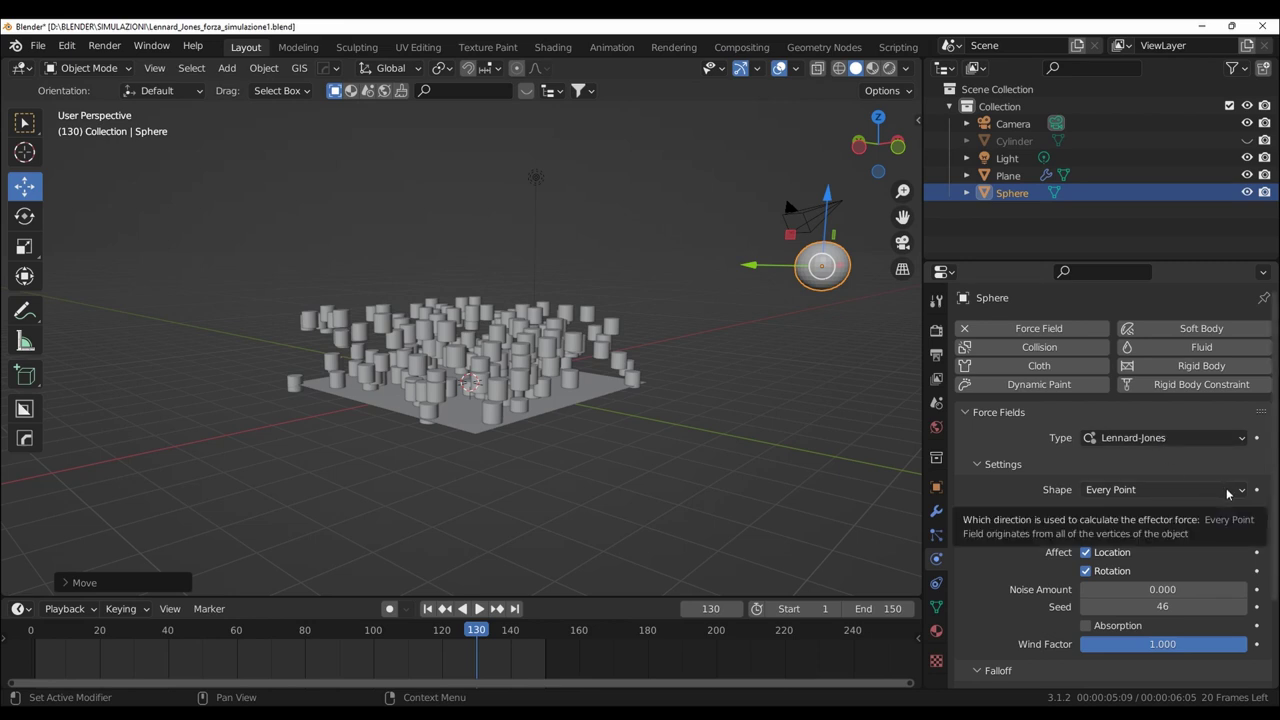
left_click(1228, 494)
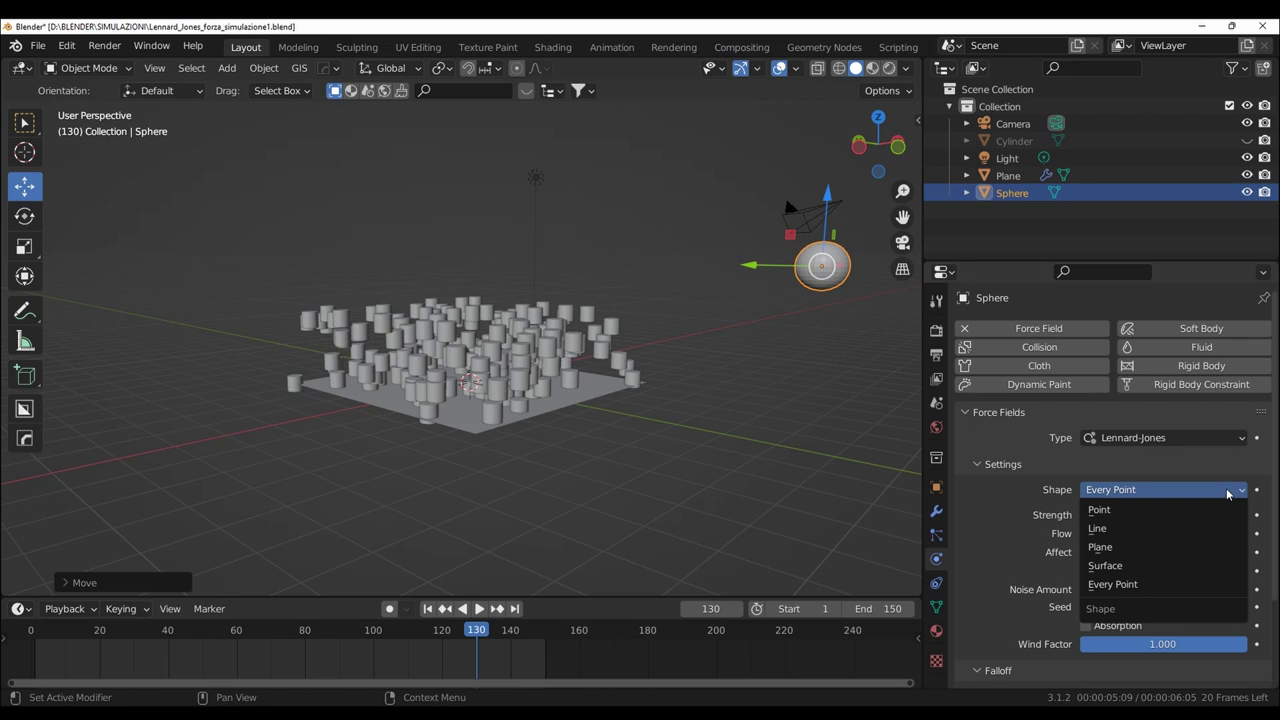
left_click(1228, 494)
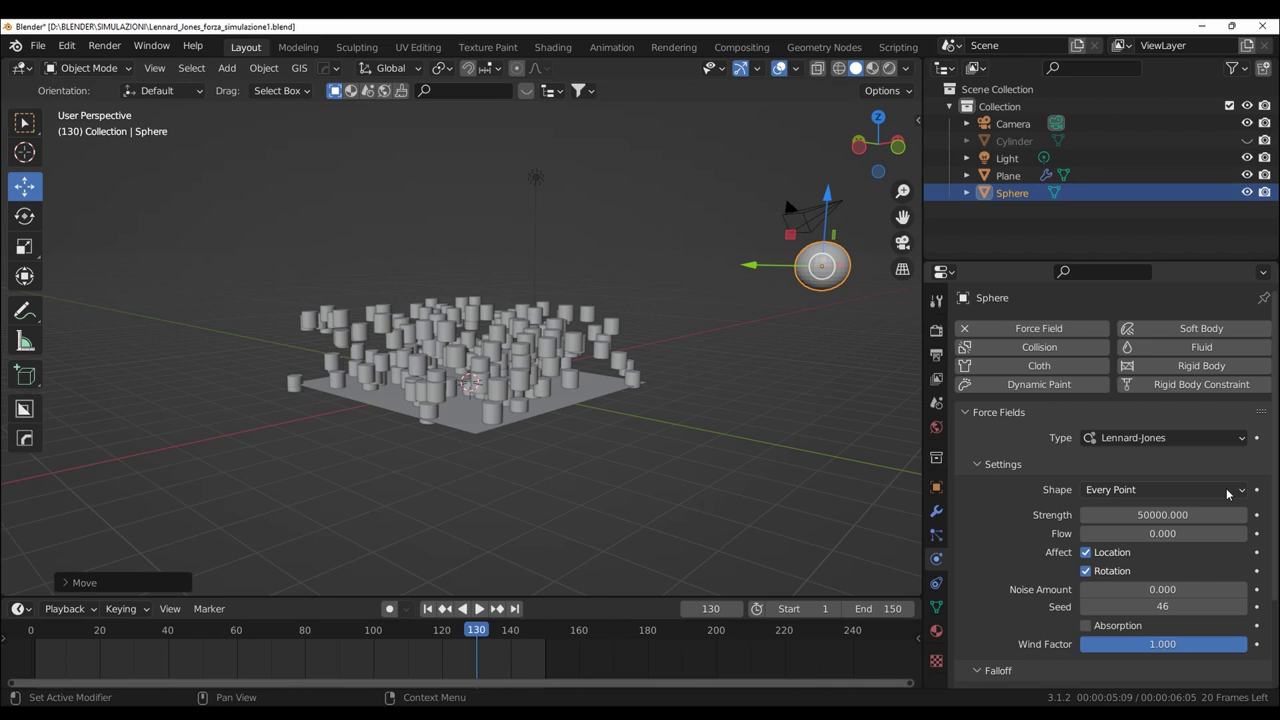
left_click(1228, 492)
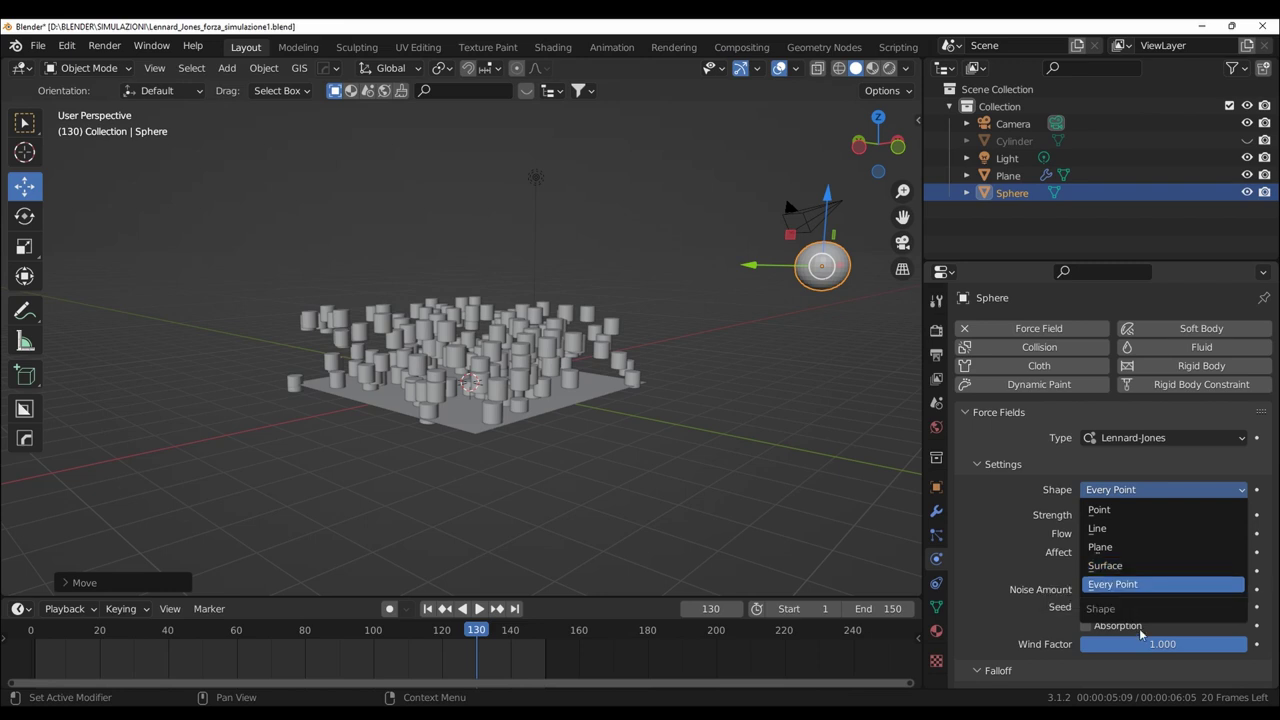
mouse_move(1113, 584)
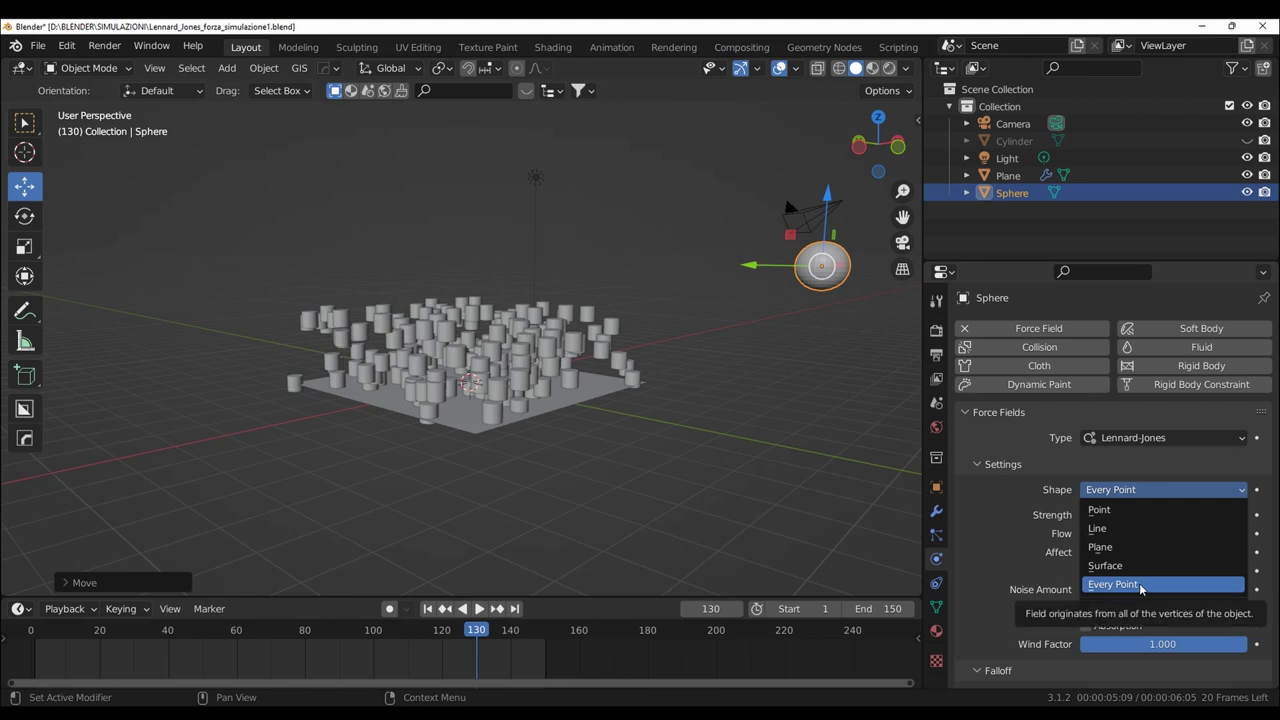
left_click(1135, 491)
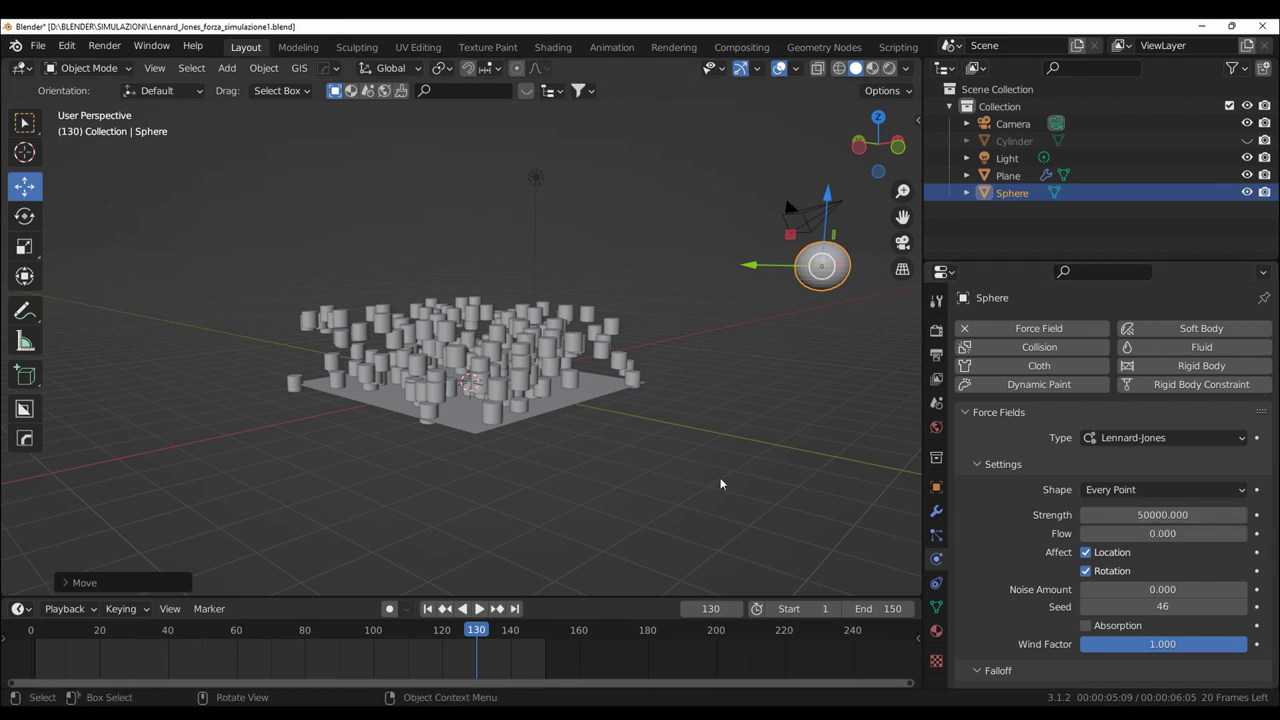
Grab the Sphere with G and place it over the cylinder cluster at the plane's centre
mouse_move(716, 480)
middle_mouse_down()
mouse_move(602, 477)
mouse_move(614, 475)
middle_mouse_up()
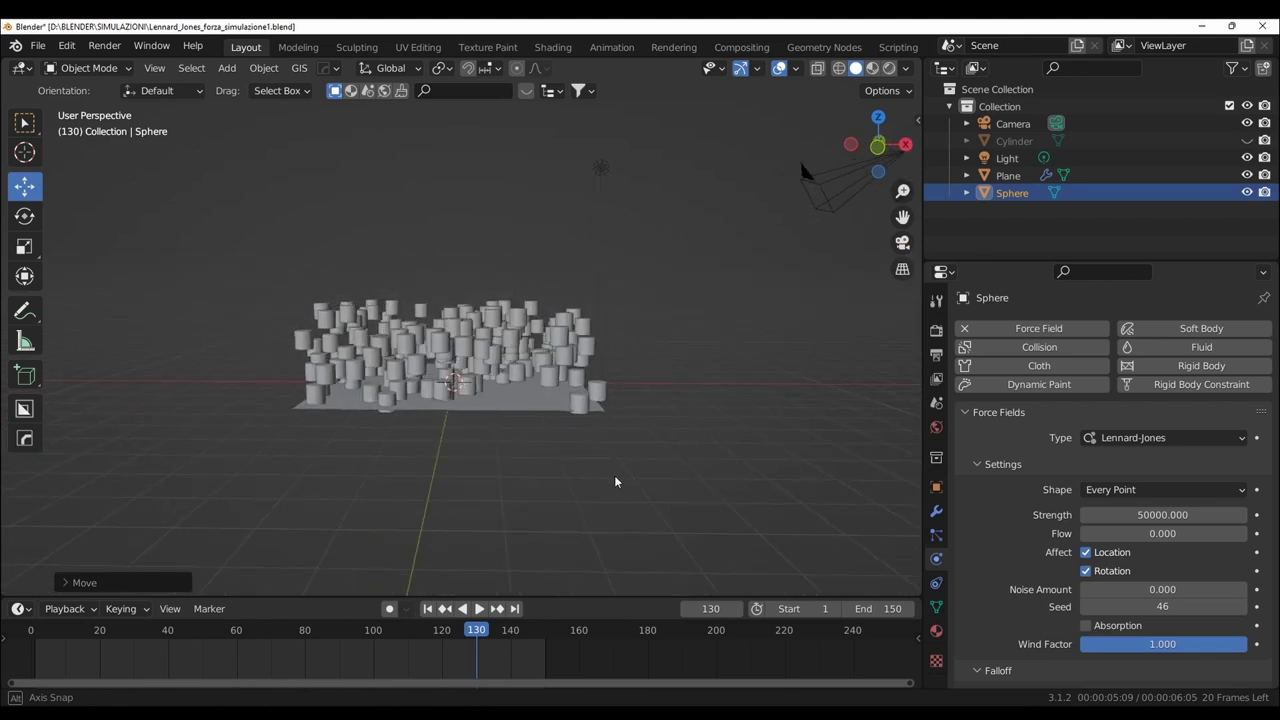
scroll(839, 429, "down", 3)
scroll(830, 412, "down", 2)
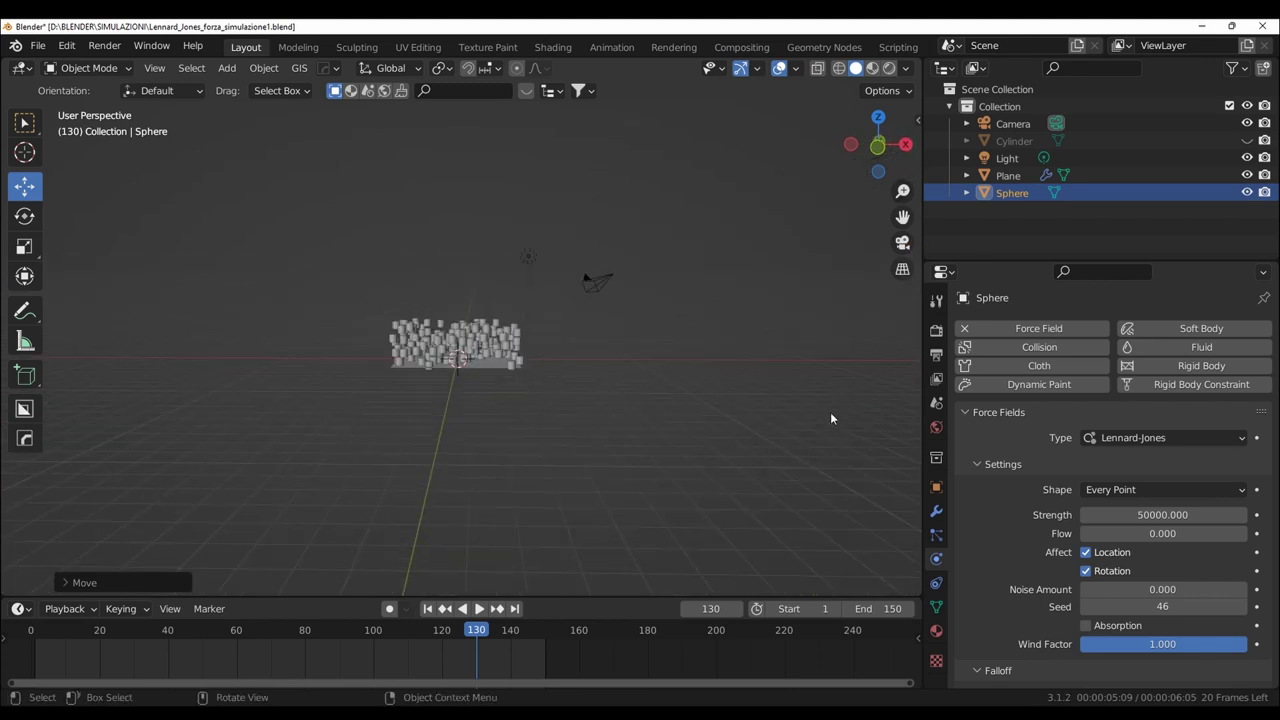
scroll(831, 415, "down", 3)
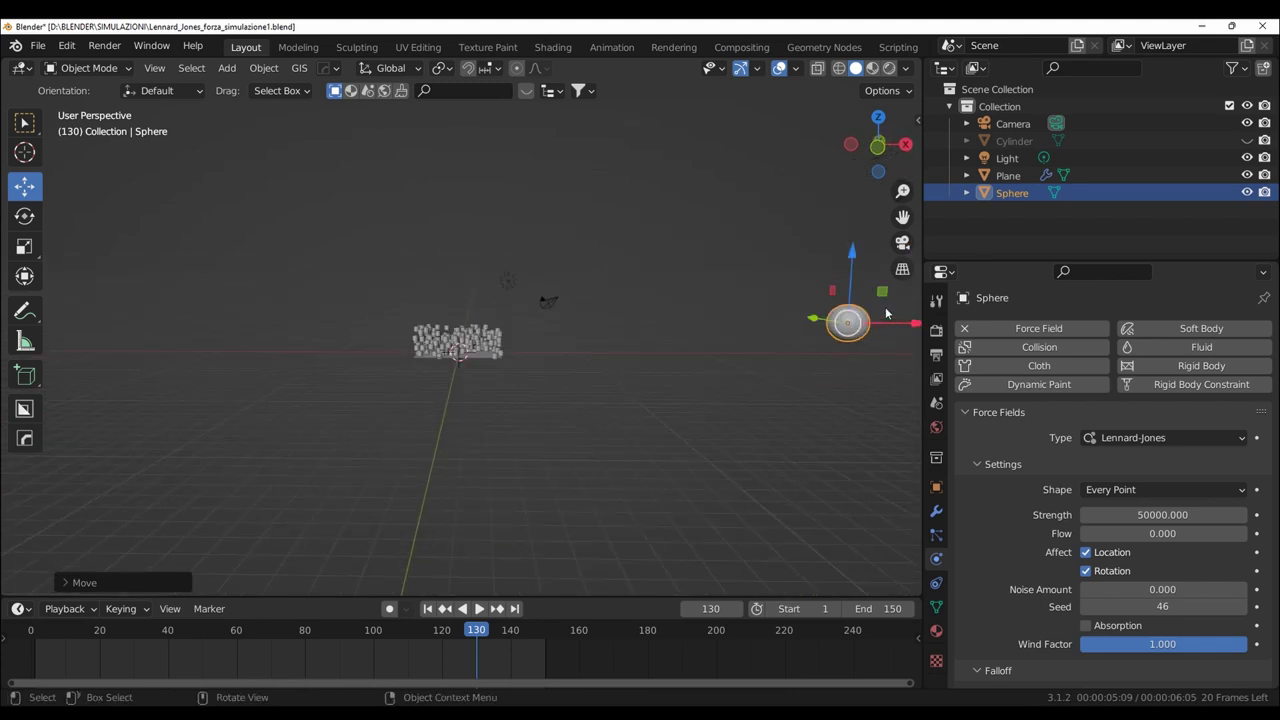
key("g")
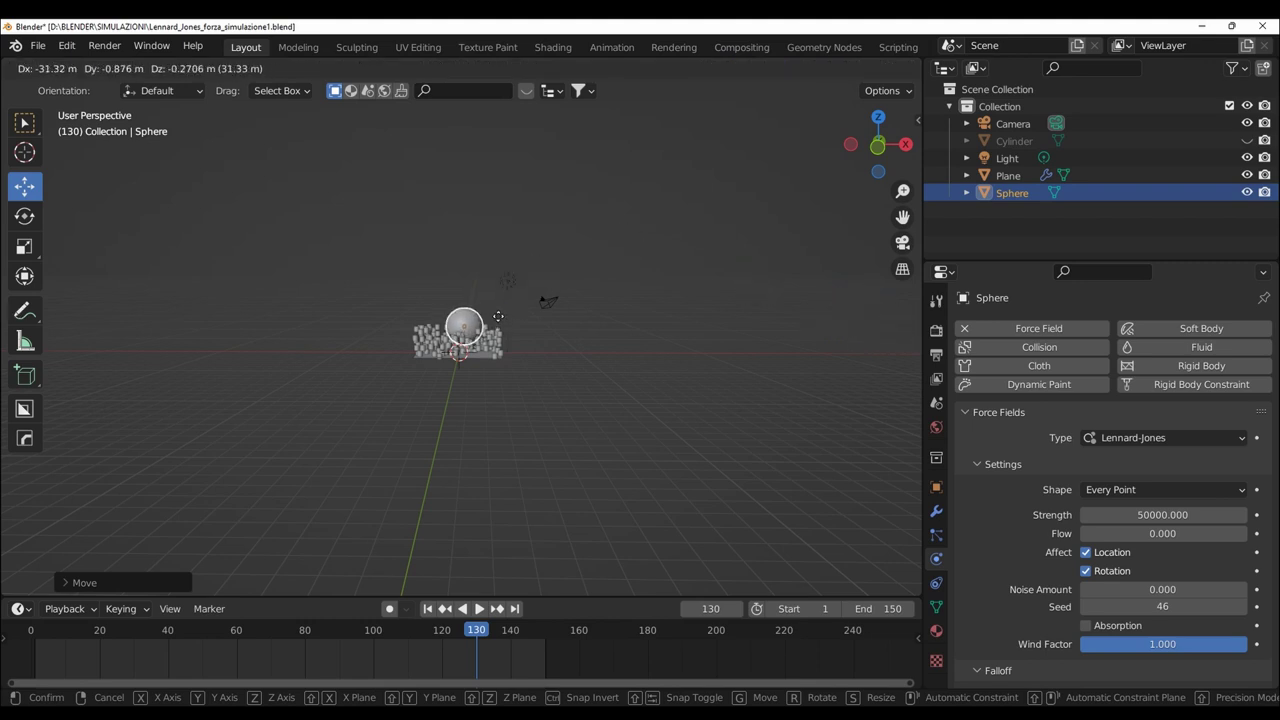
left_click(498, 316)
mouse_move(677, 400)
middle_mouse_down()
mouse_move(672, 436)
mouse_move(773, 438)
middle_mouse_up()
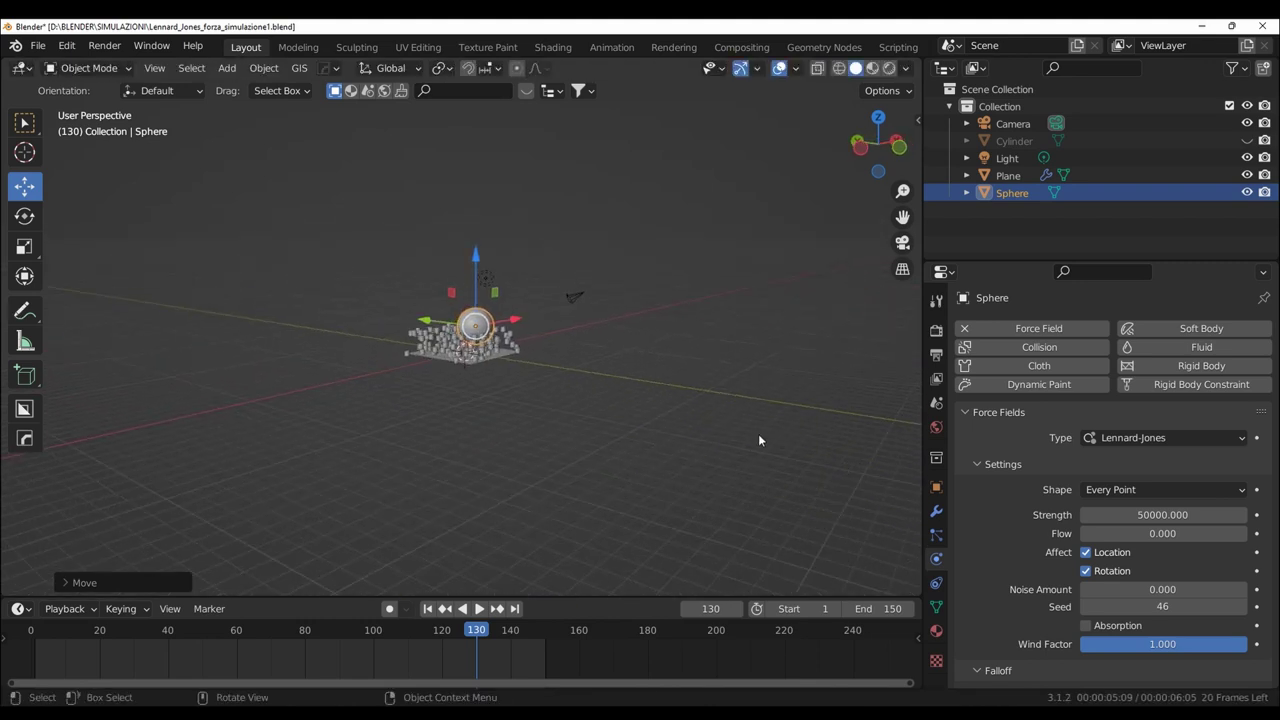
scroll(704, 427, "up", 2)
scroll(706, 434, "up", 3)
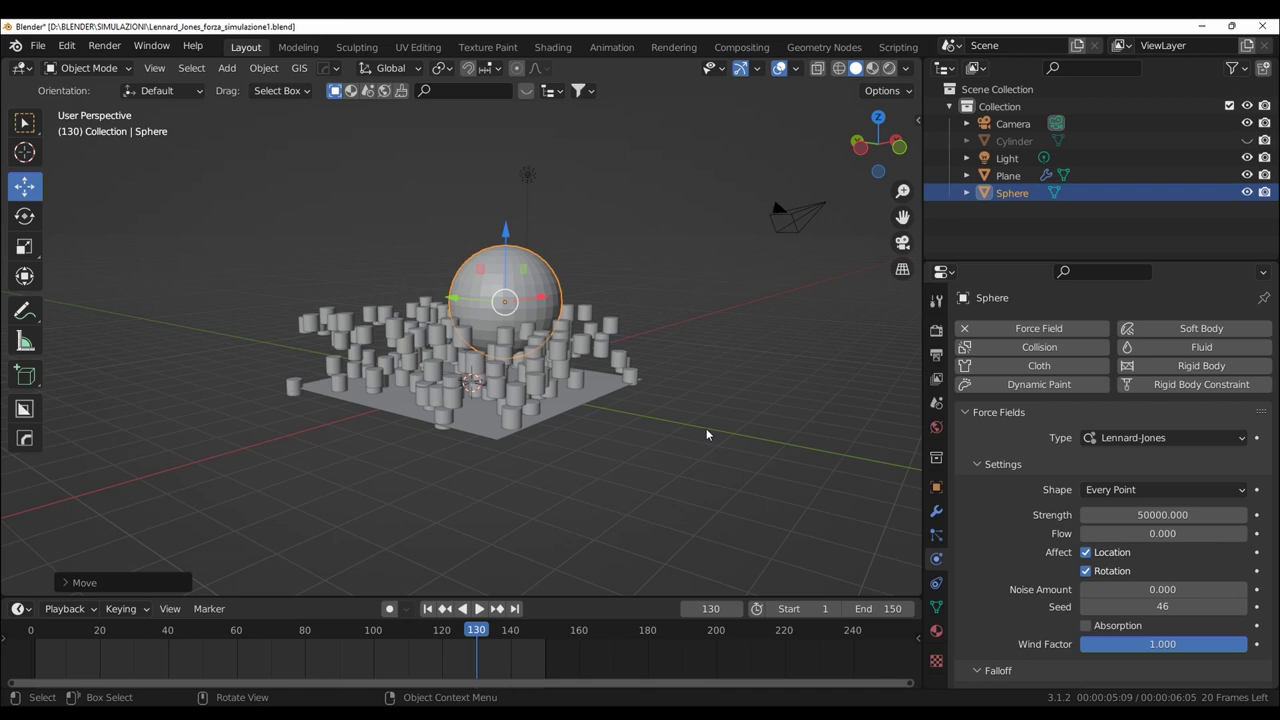
Replay the simulation with the sphere overhead until frame 93, then scroll to the Falloff panel
key("space")
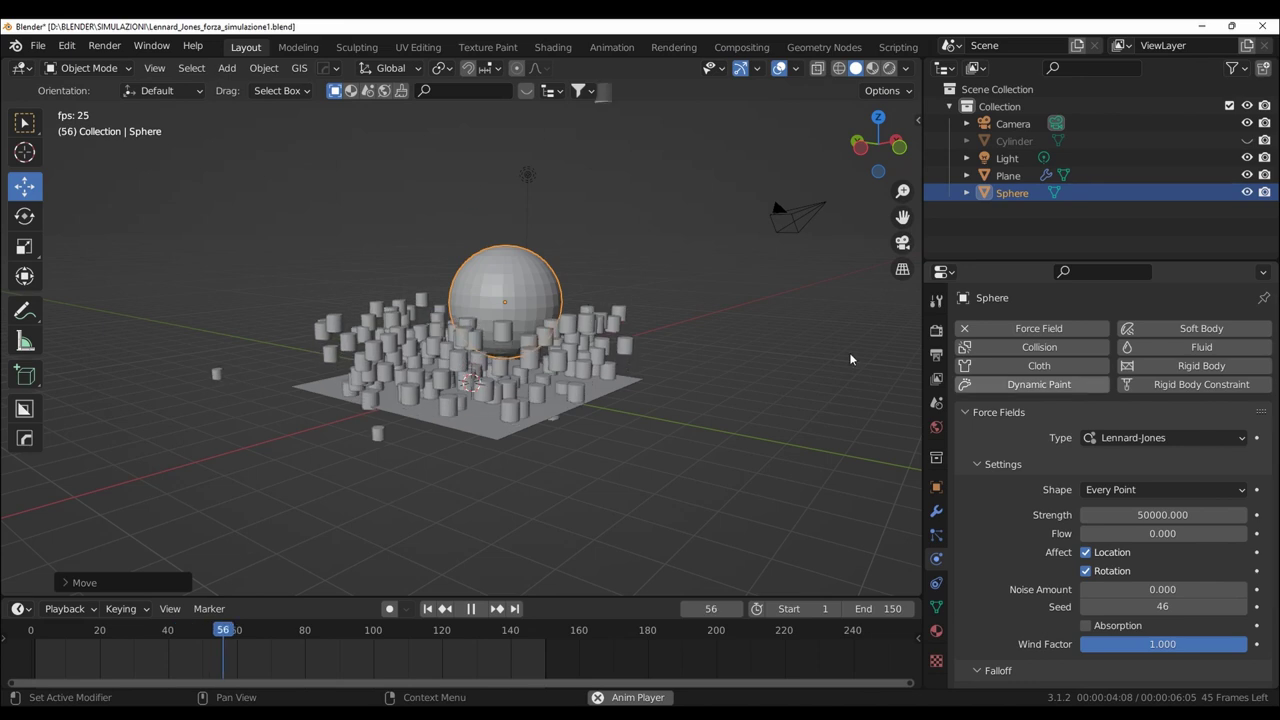
key("space")
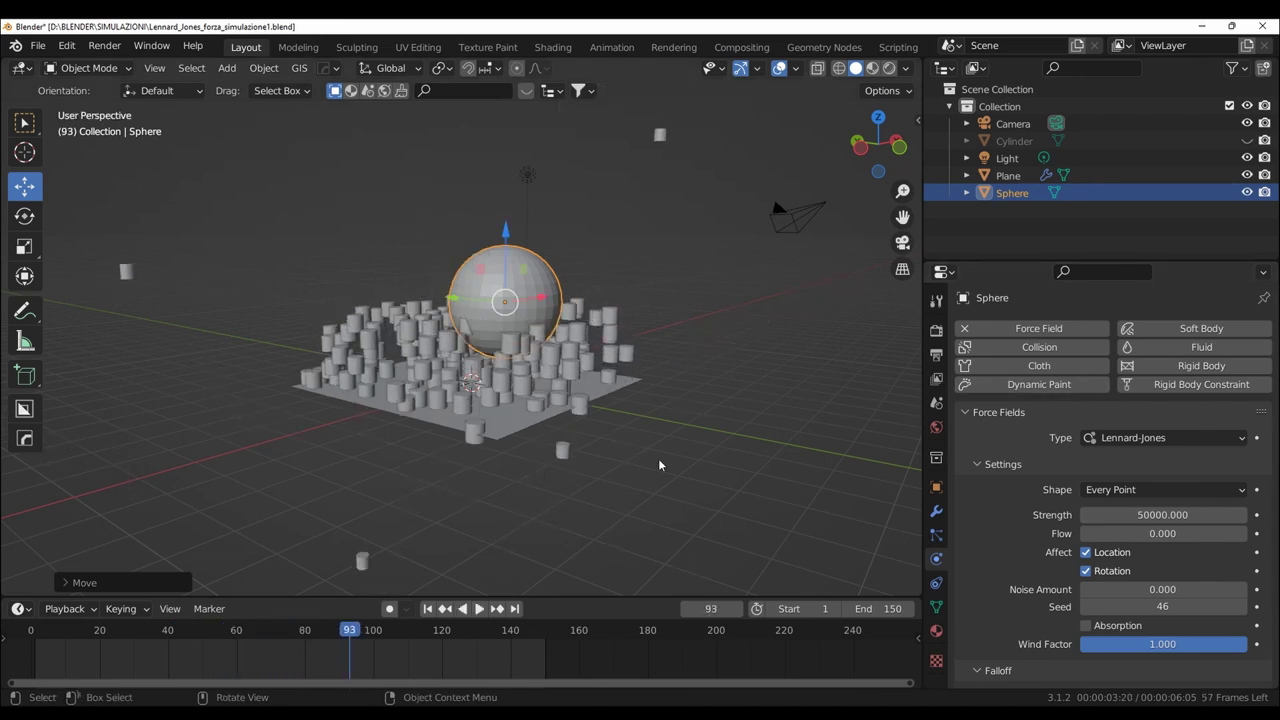
middle_click_drag(659, 465, 437, 461)
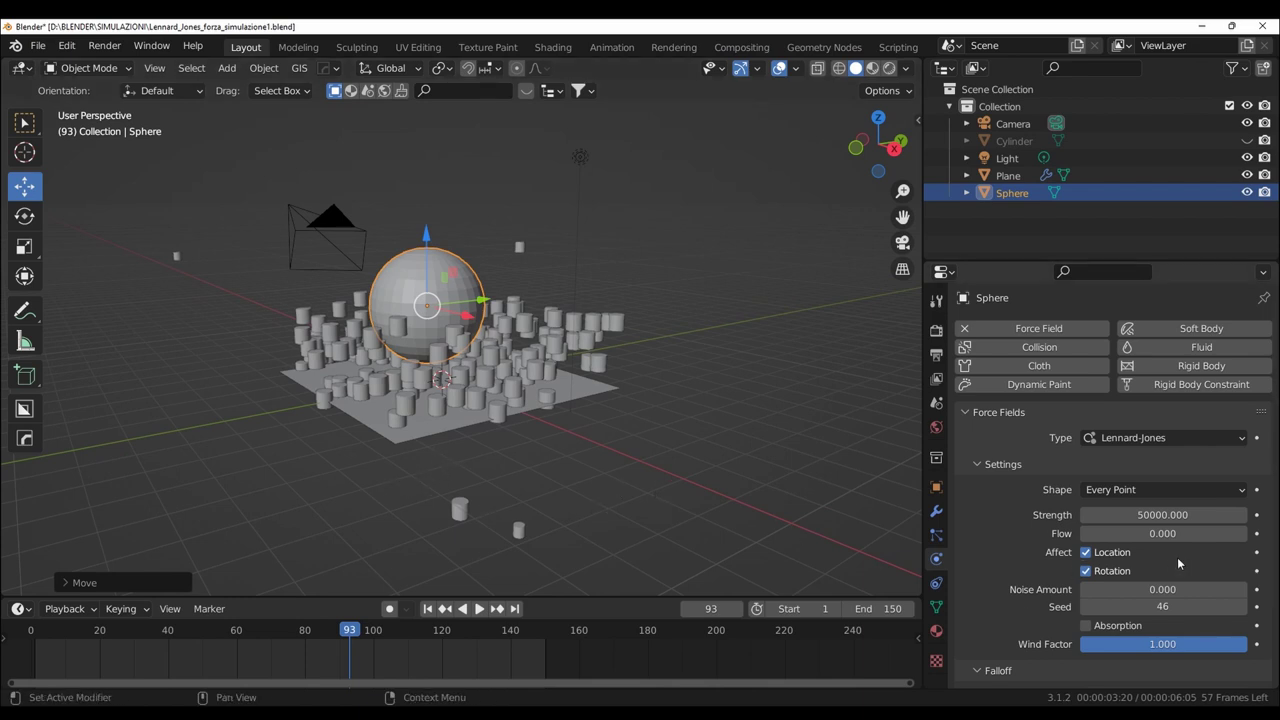
scroll(1177, 557, "down", 2)
scroll(1120, 610, "down", 2)
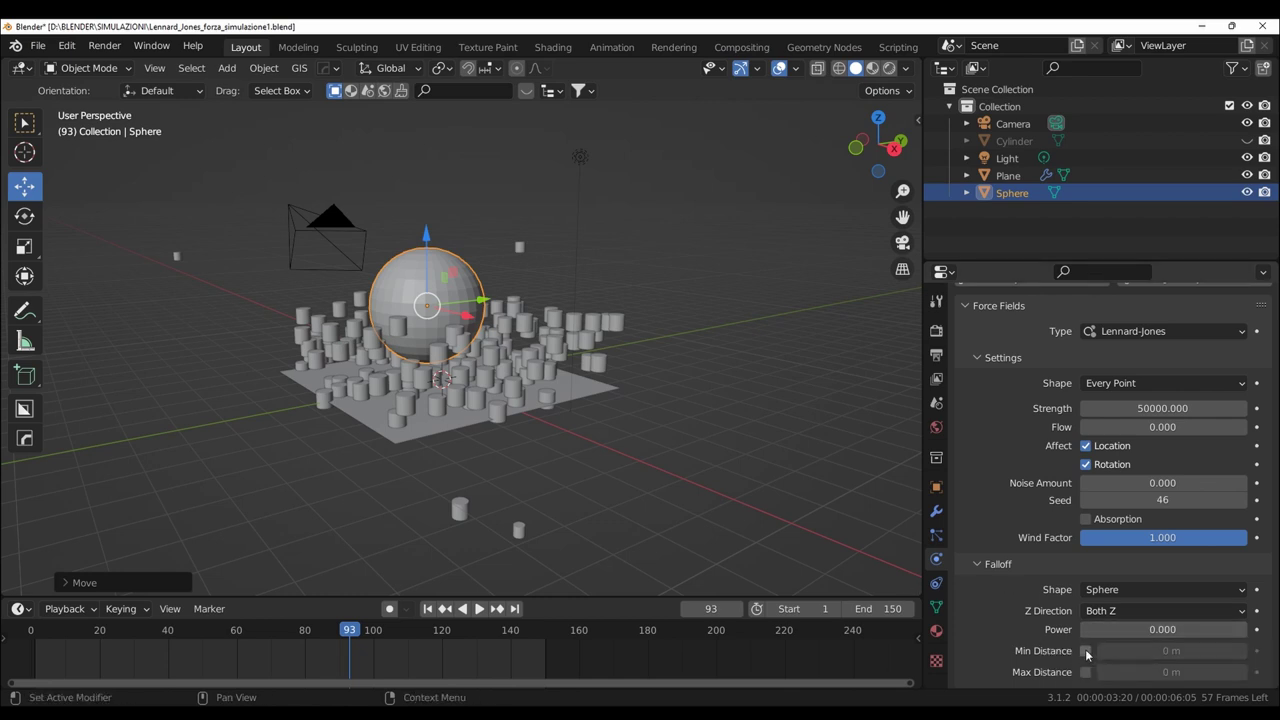
Enable Min and Max falloff distances, with Min at 3.9 m and Max at 0.45 m
left_click(1086, 651)
left_click(1086, 672)
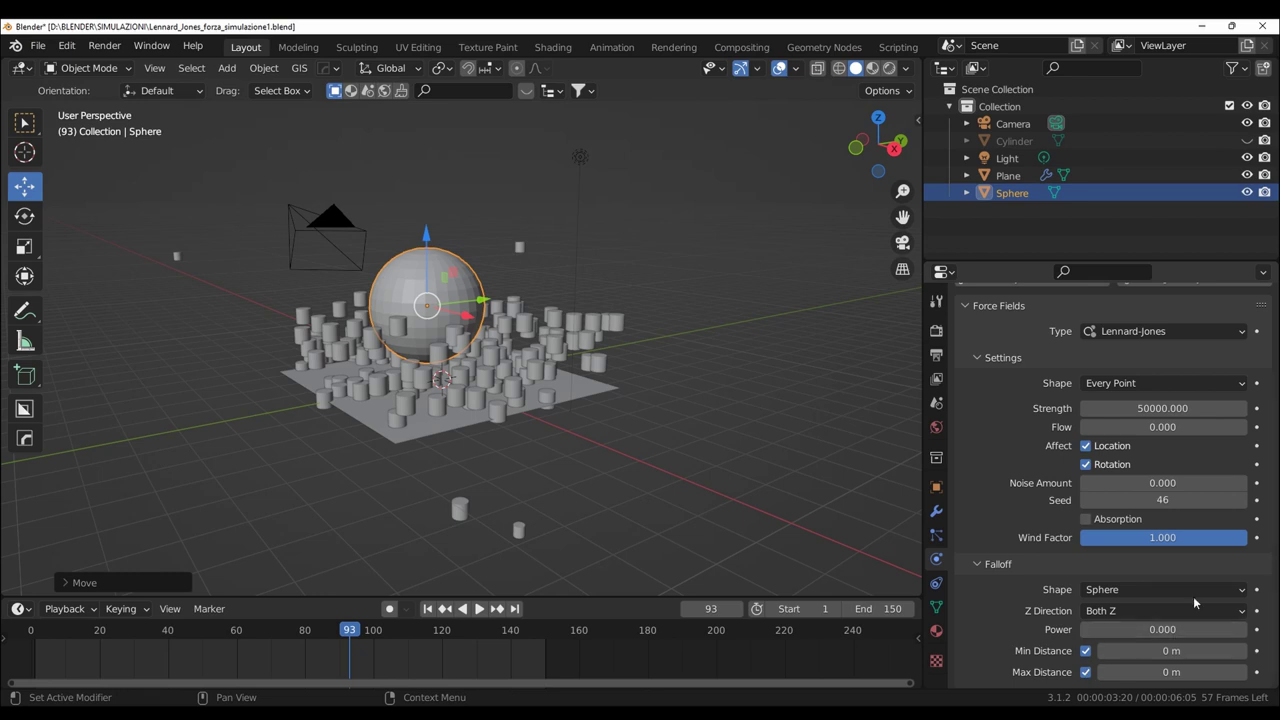
left_click_drag(1145, 651, 1200, 651)
left_click_drag(1123, 672, 1140, 672)
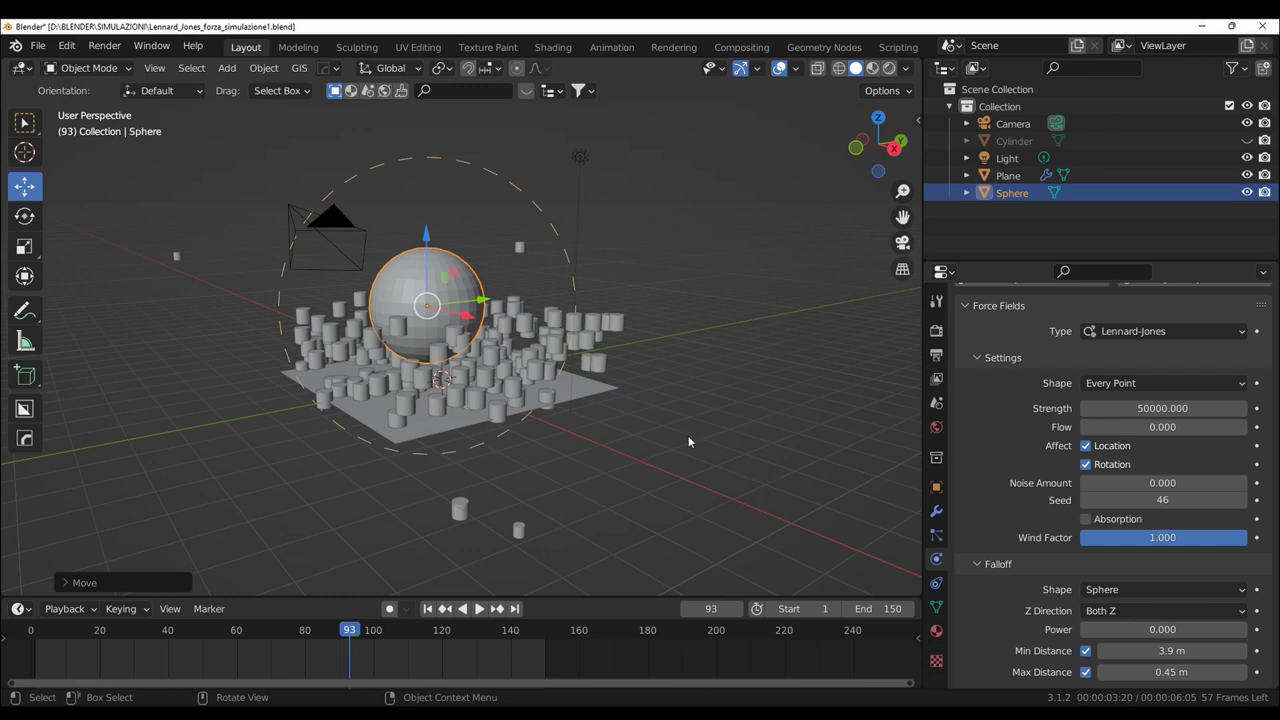
left_click(1205, 590)
scroll(628, 491, "down", 2)
Play the simulation while retuning falloff, ending with Max at 0.45 m and Min at 3.4 m
key("space")
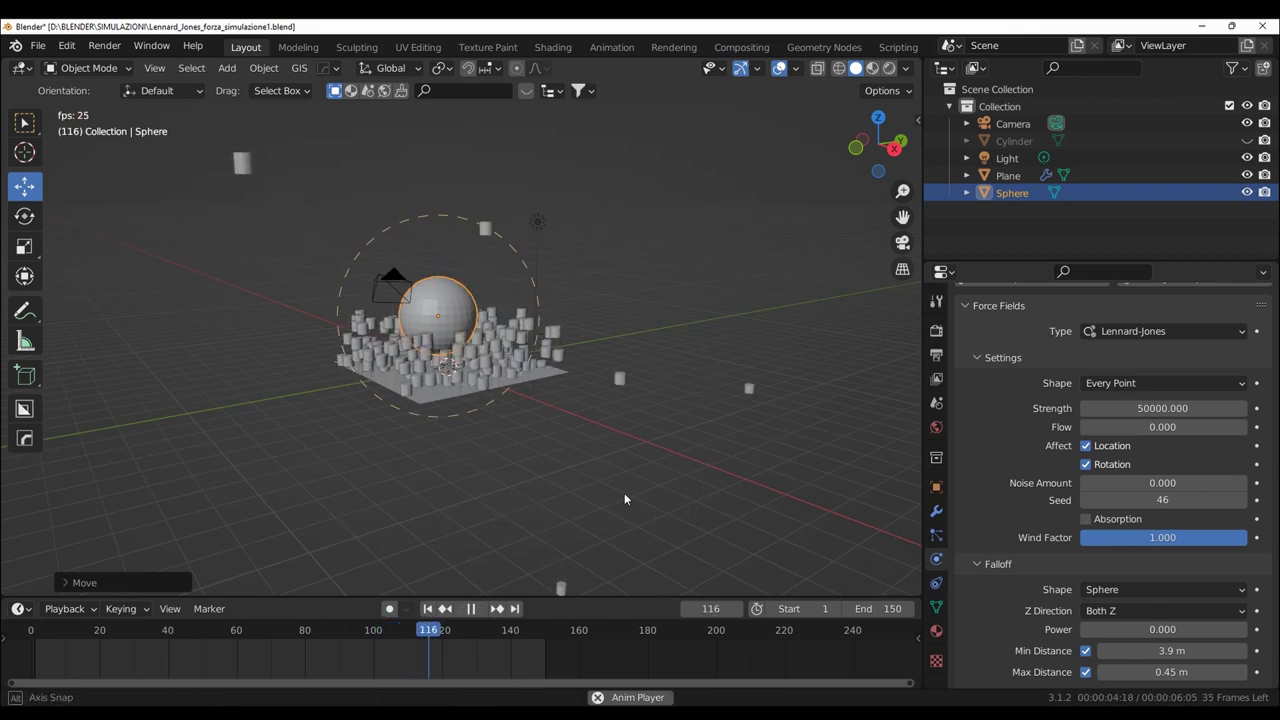
scroll(678, 491, "up", 2)
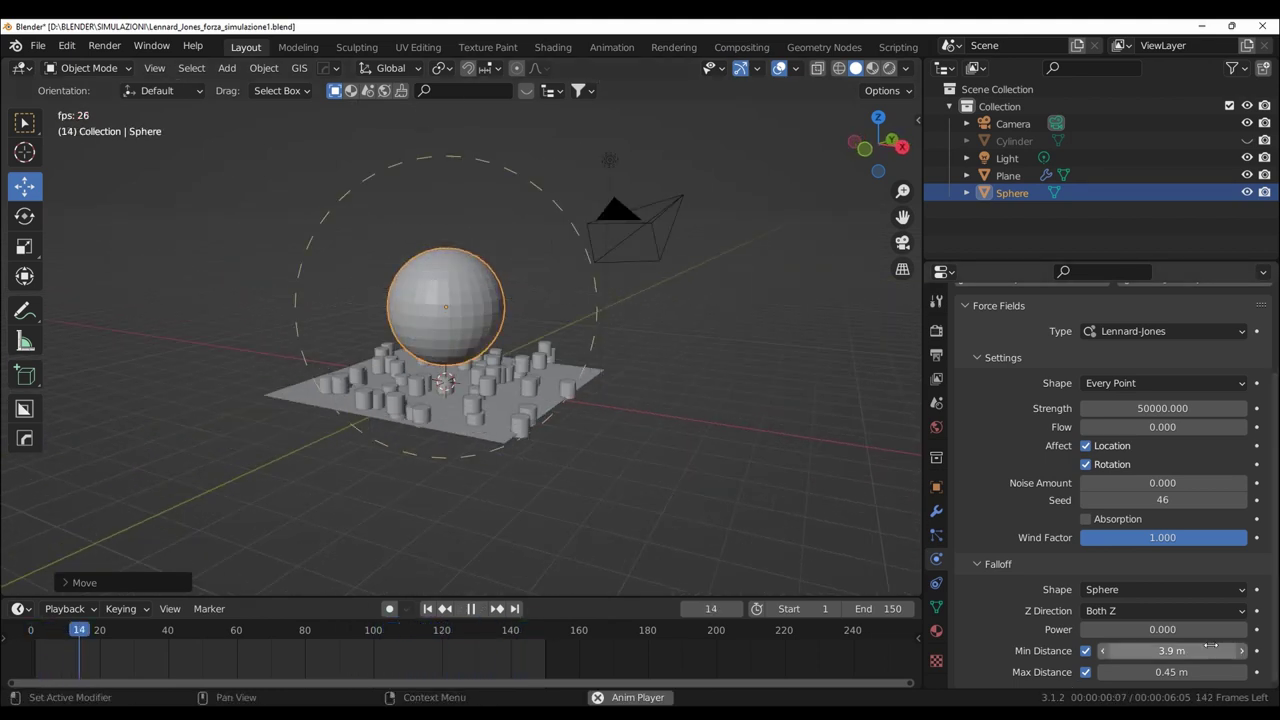
mouse_move(1210, 647)
left_mouse_down()
mouse_move(1250, 647)
mouse_move(1130, 672)
mouse_move(1165, 672)
left_mouse_up()
scroll(656, 497, "down", 3)
middle_click_drag(689, 498, 760, 515)
left_click(770, 519)
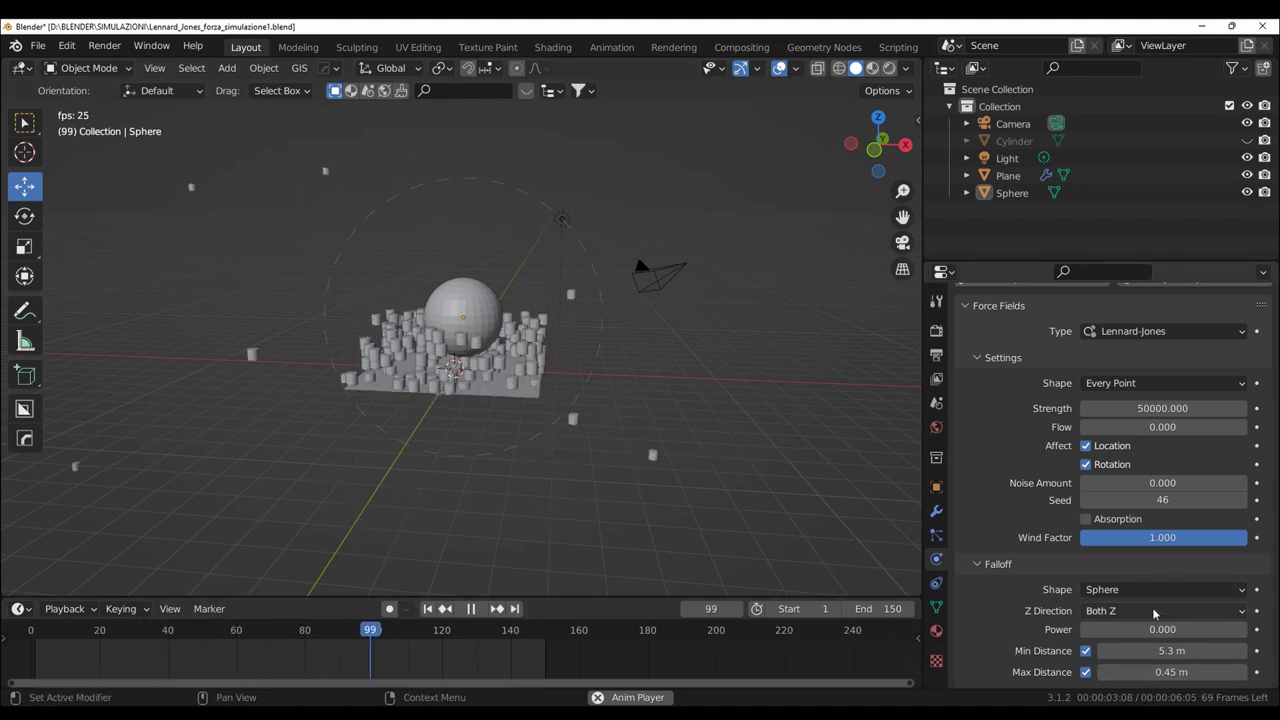
mouse_move(1163, 651)
left_mouse_down()
mouse_move(1230, 651)
mouse_move(1050, 651)
left_mouse_up()
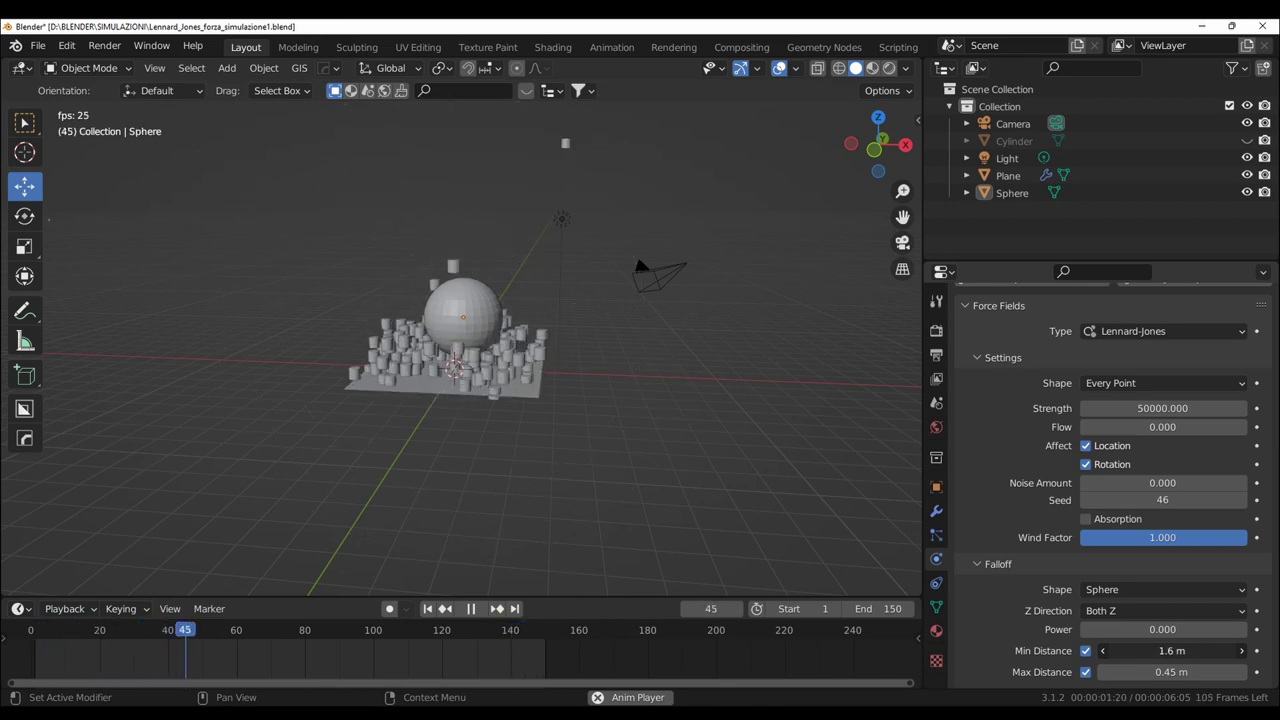
left_click_drag(1170, 651, 1200, 651)
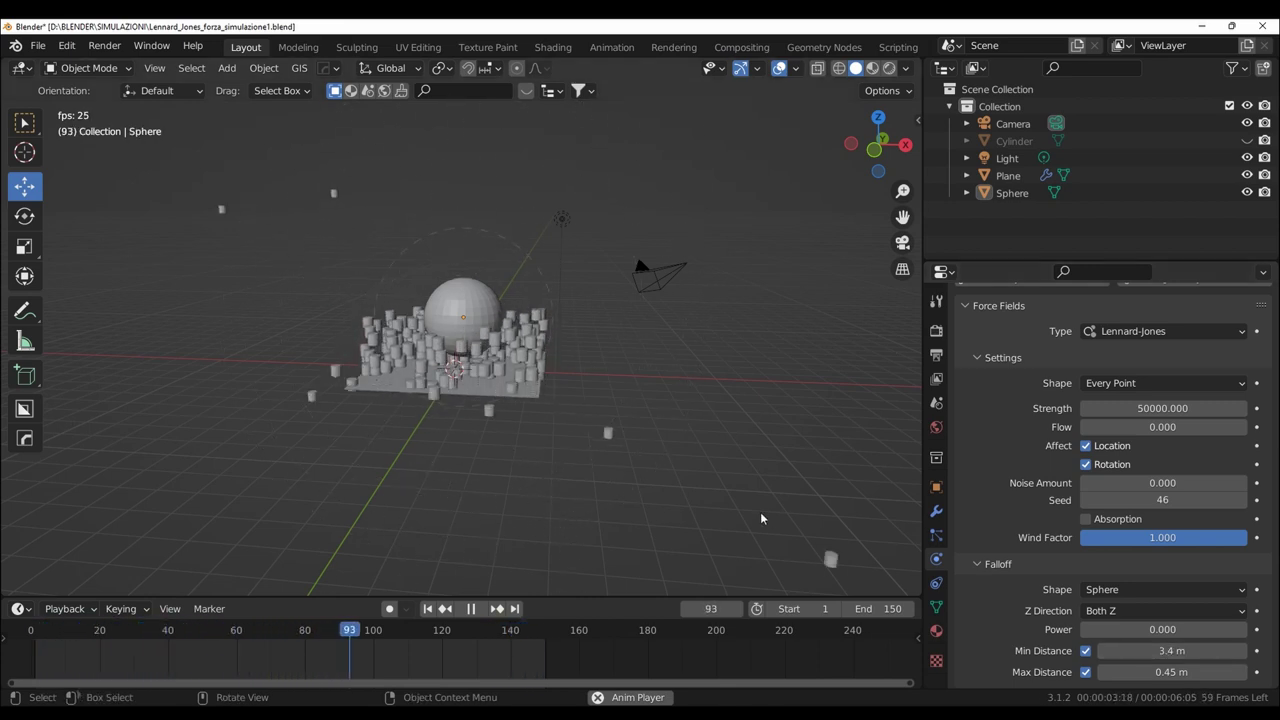
middle_click_drag(738, 545, 870, 572)
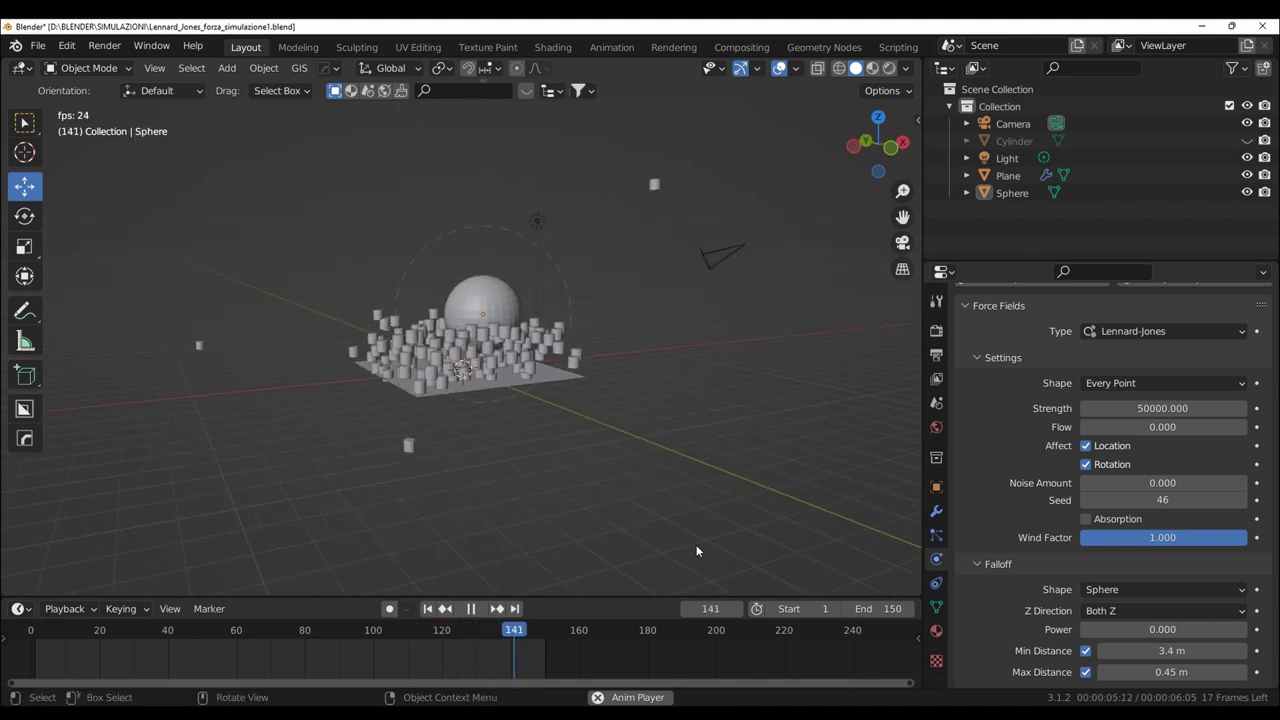
Switch off the Min and Max distance limits and keep the Sphere falloff shape
left_click(1085, 651)
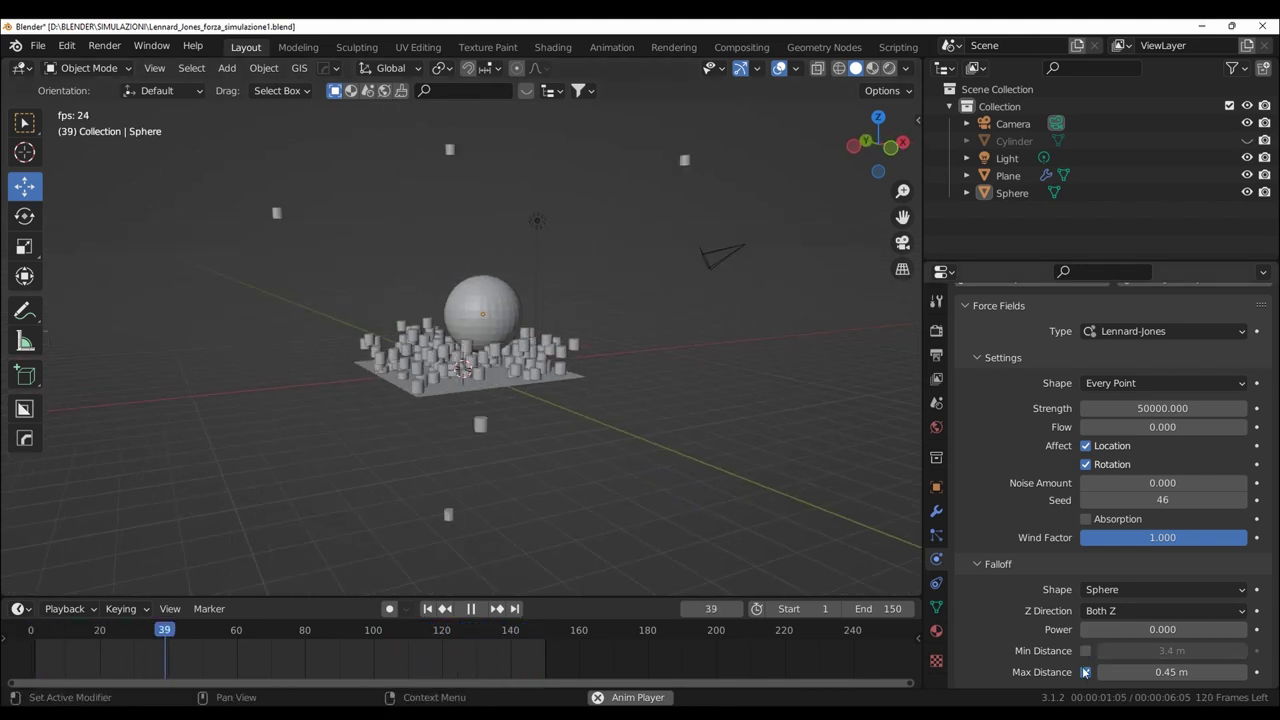
left_click(1085, 672)
scroll(668, 455, "up", 3)
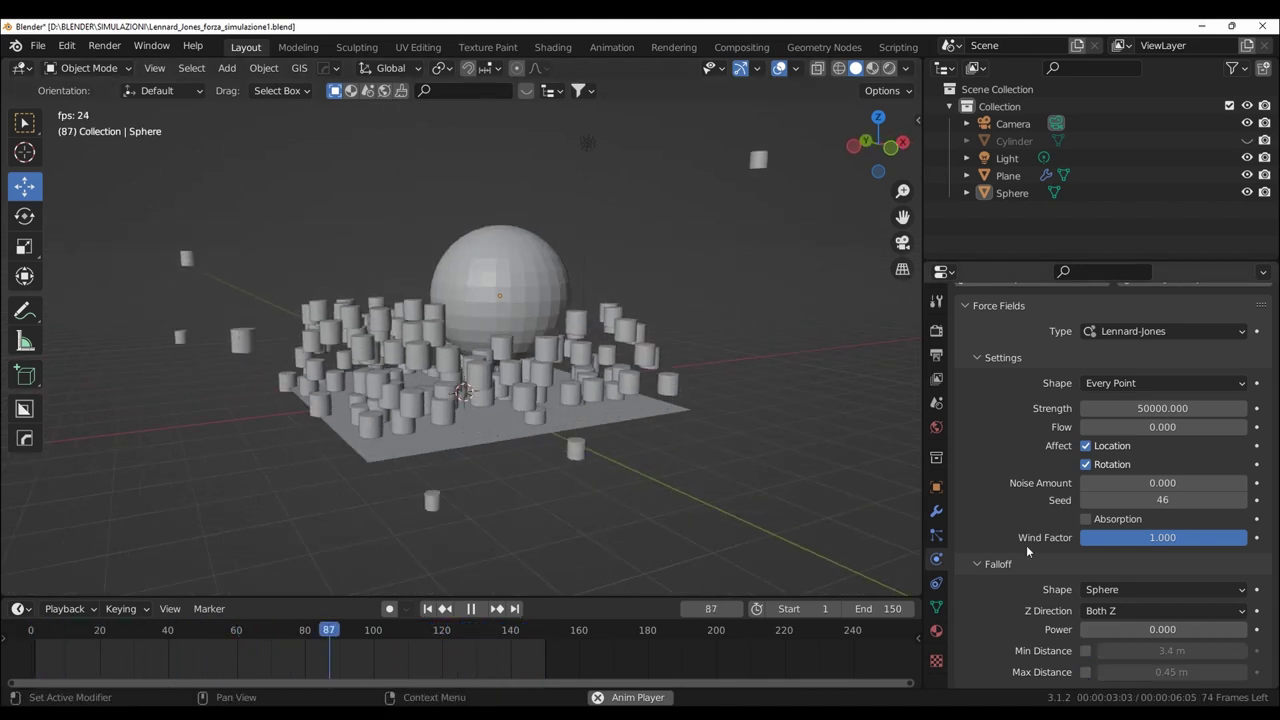
left_click(1160, 592)
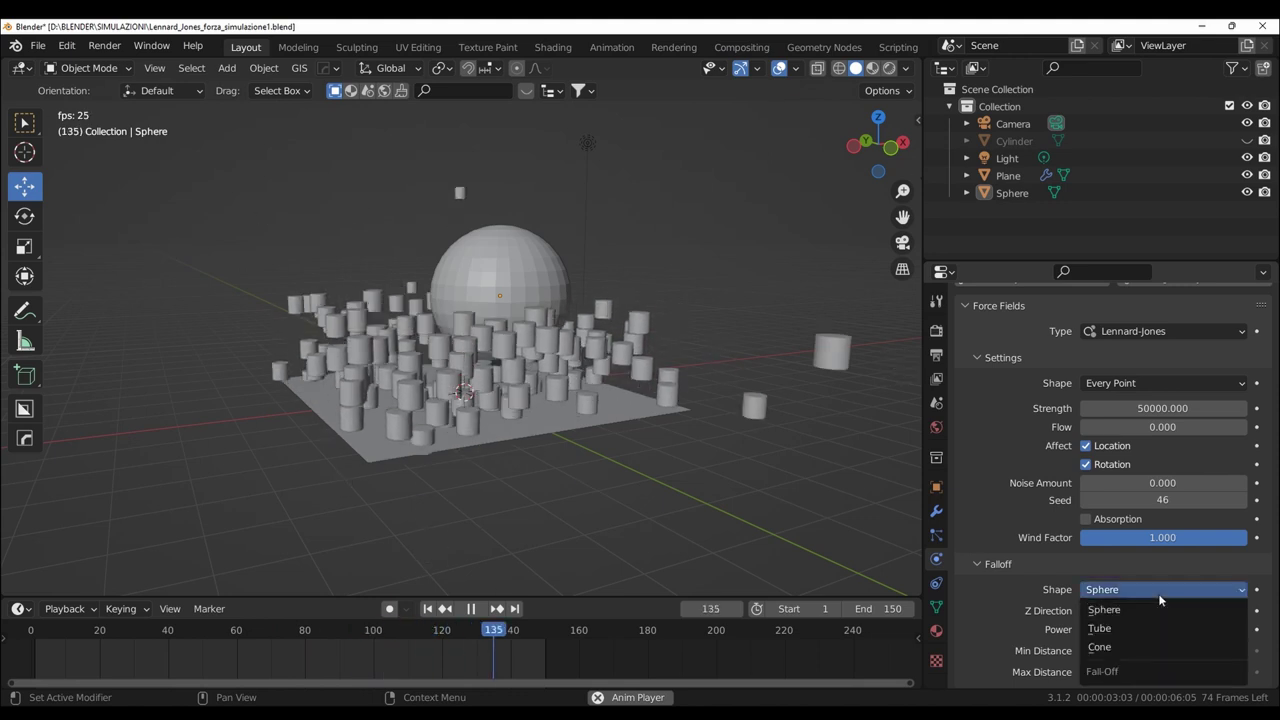
left_click(1158, 594)
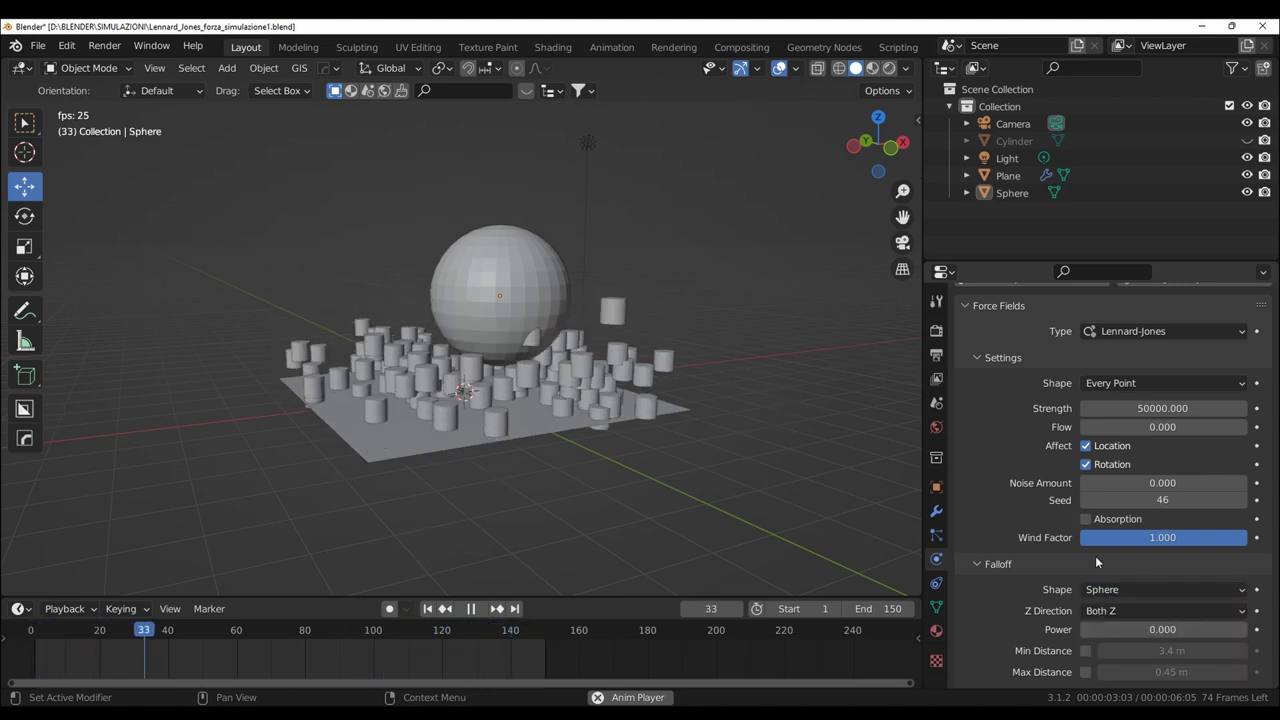
Try the Line and Surface force-field shapes, return to Every Point, and select the sphere
left_click(1186, 379)
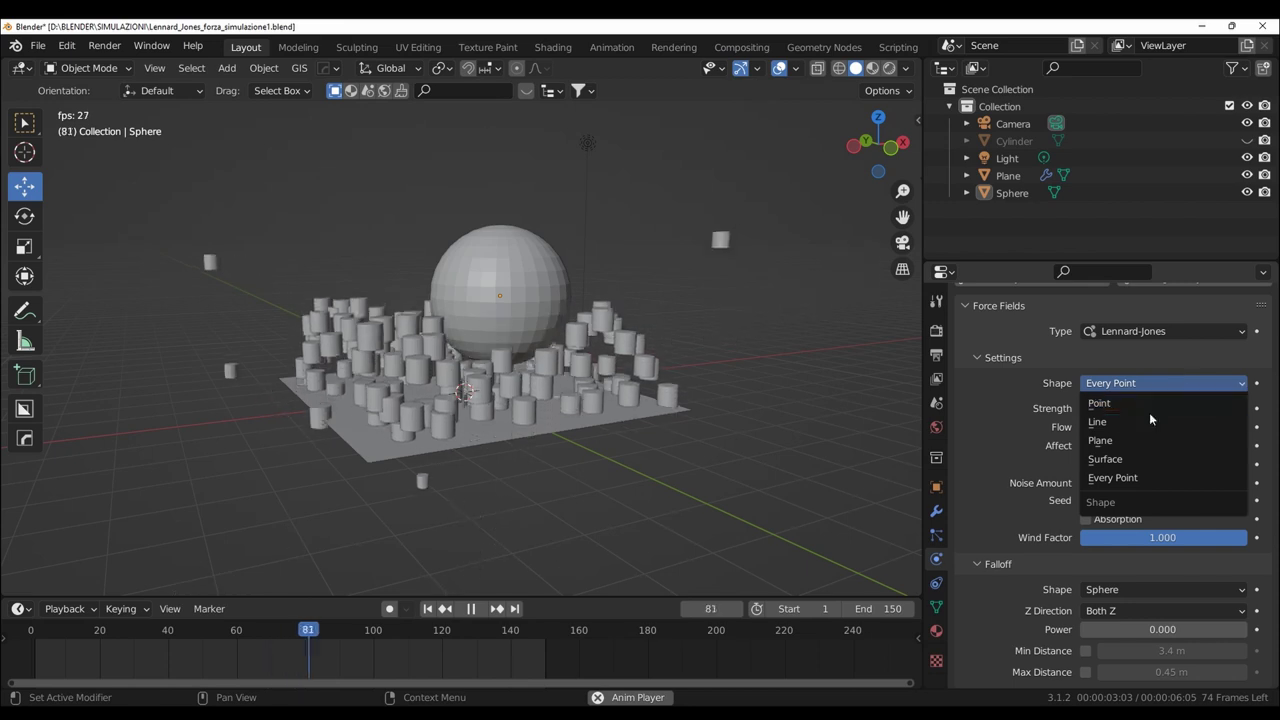
left_click(1148, 416)
left_click(1159, 391)
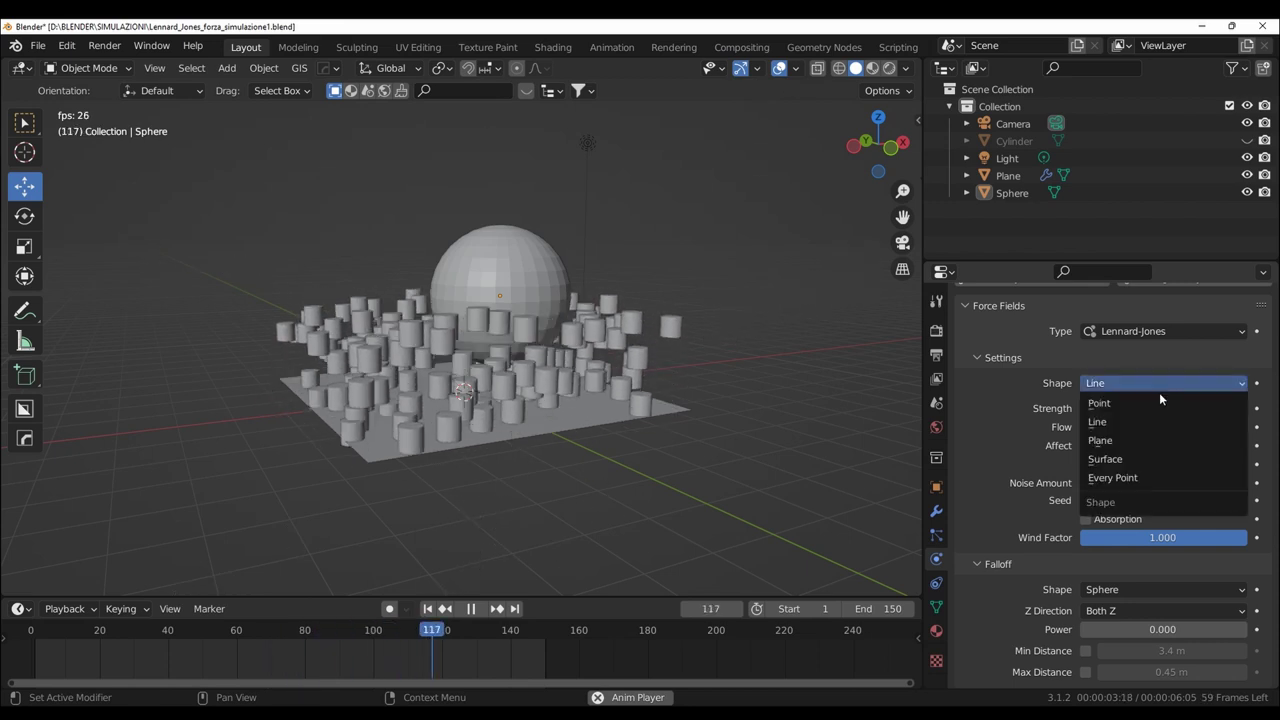
left_click(1141, 456)
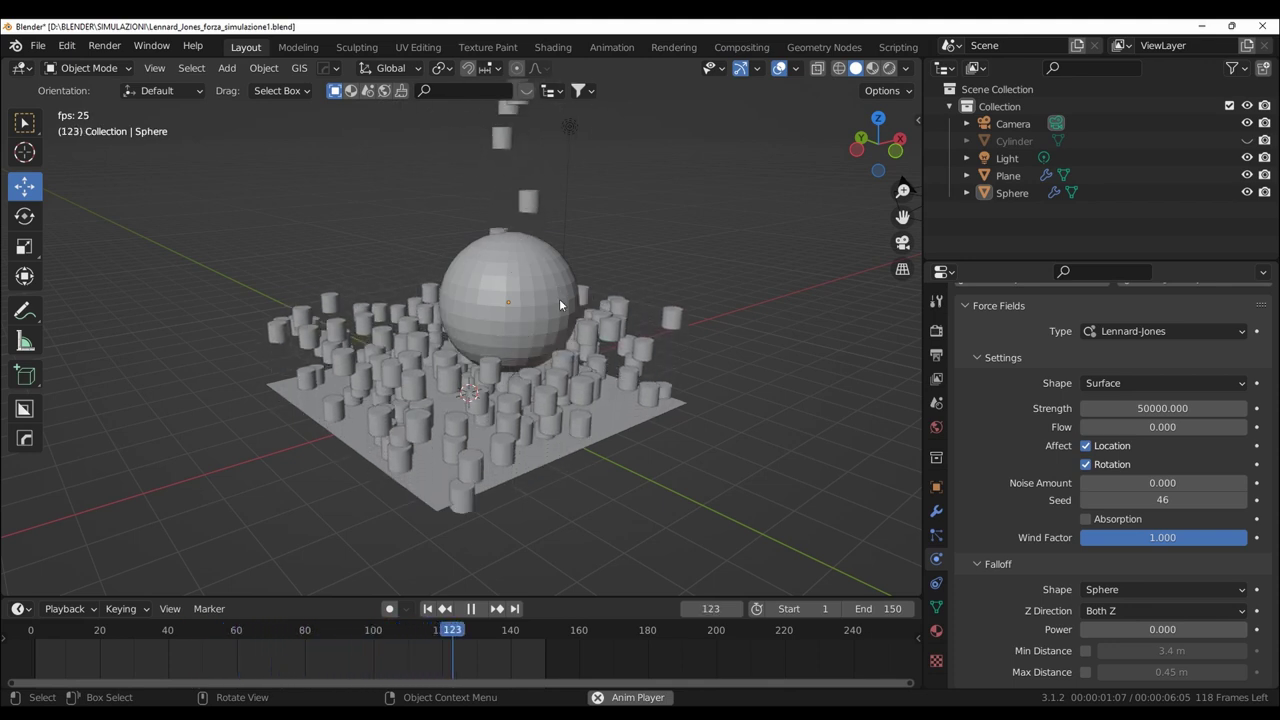
left_click(1210, 383)
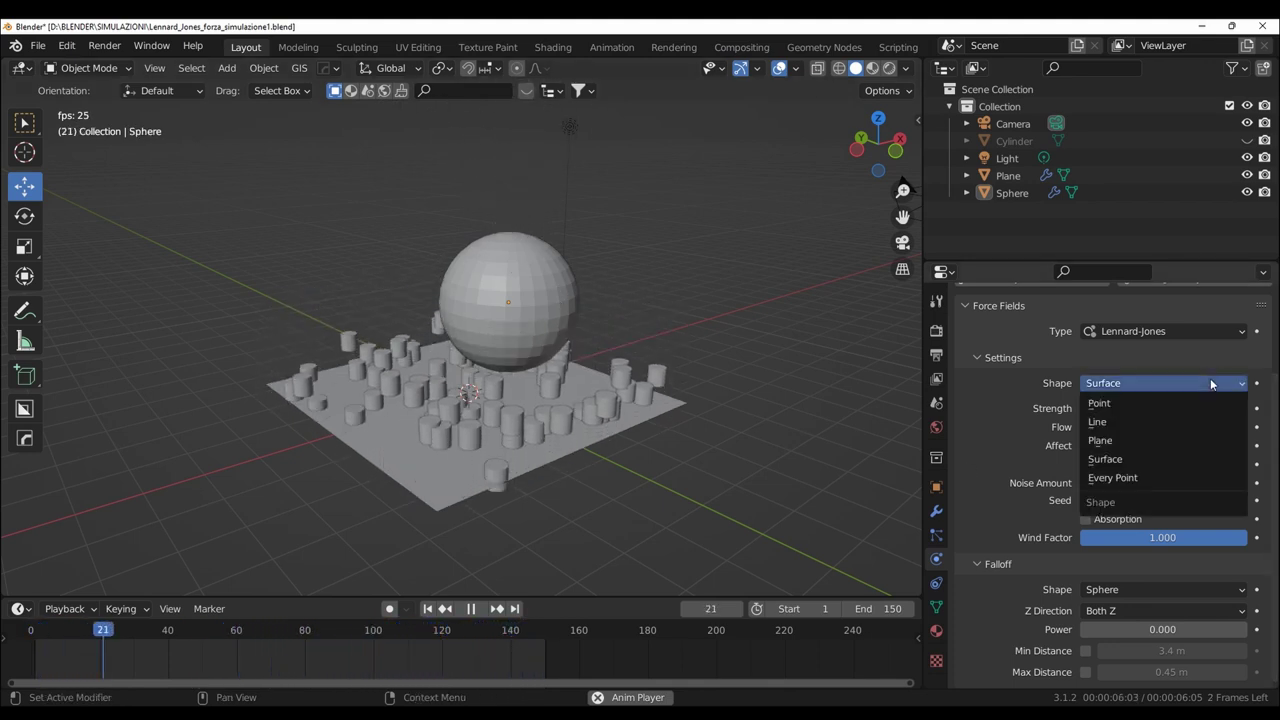
left_click(1160, 459)
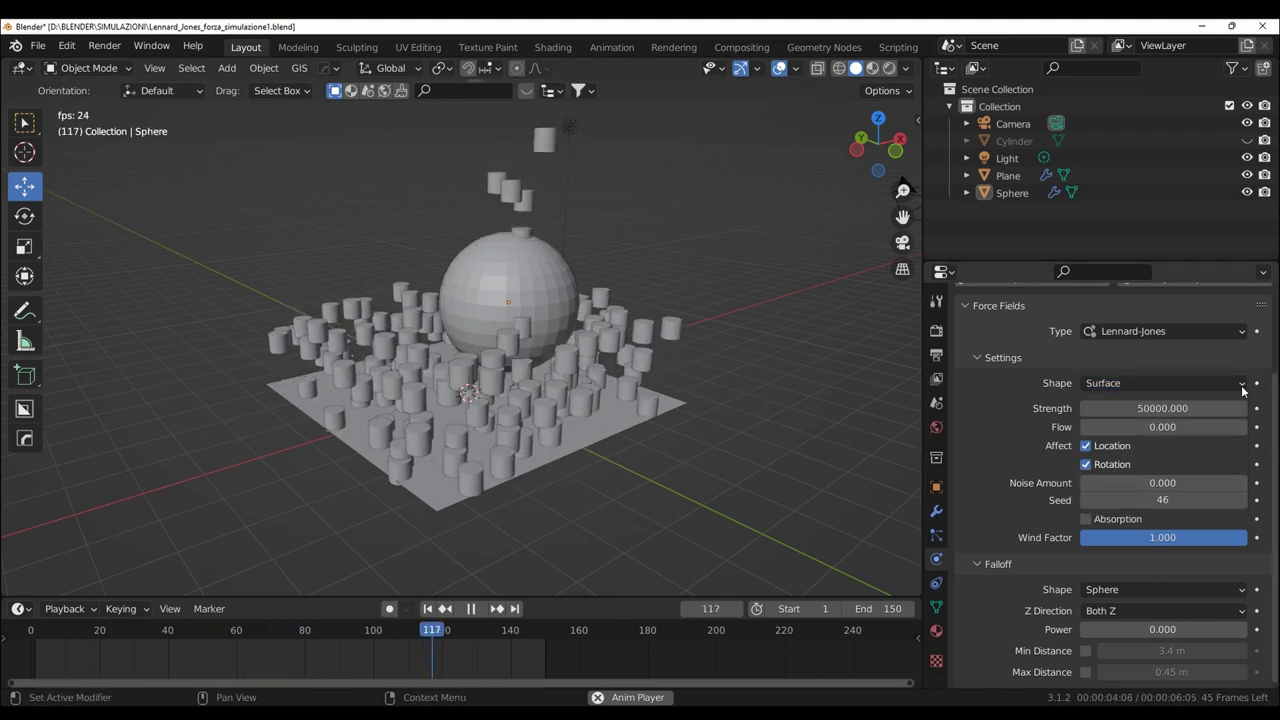
left_click(1207, 383)
left_click(1153, 476)
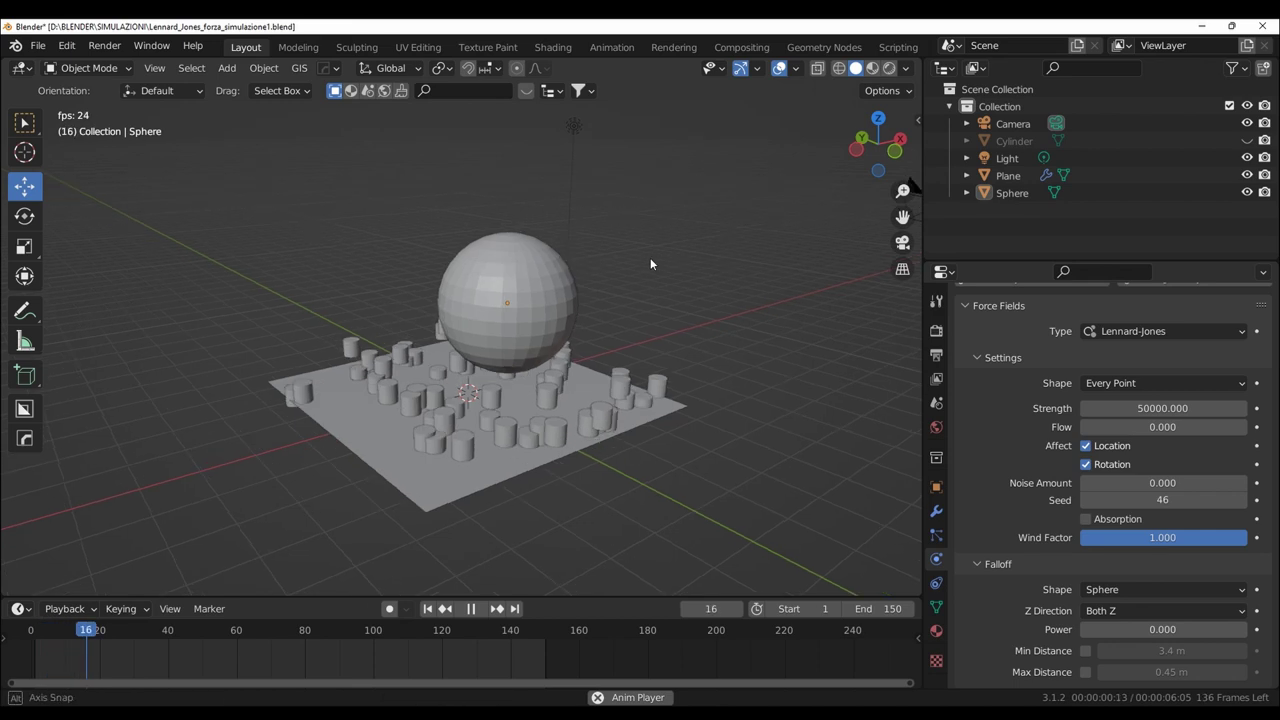
left_click(518, 260)
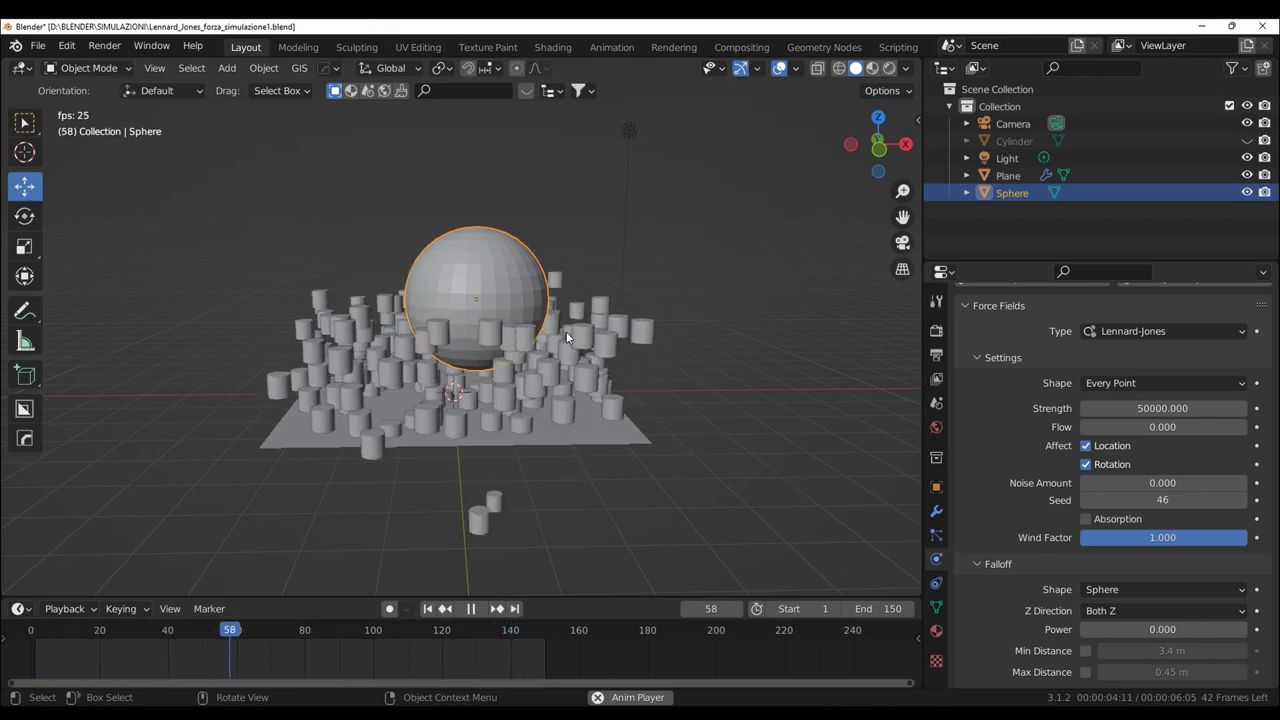
Lift the sphere high above the plane, play briefly, then stop and rewind to frame 3
key("space")
left_click_drag(480, 249, 498, 199)
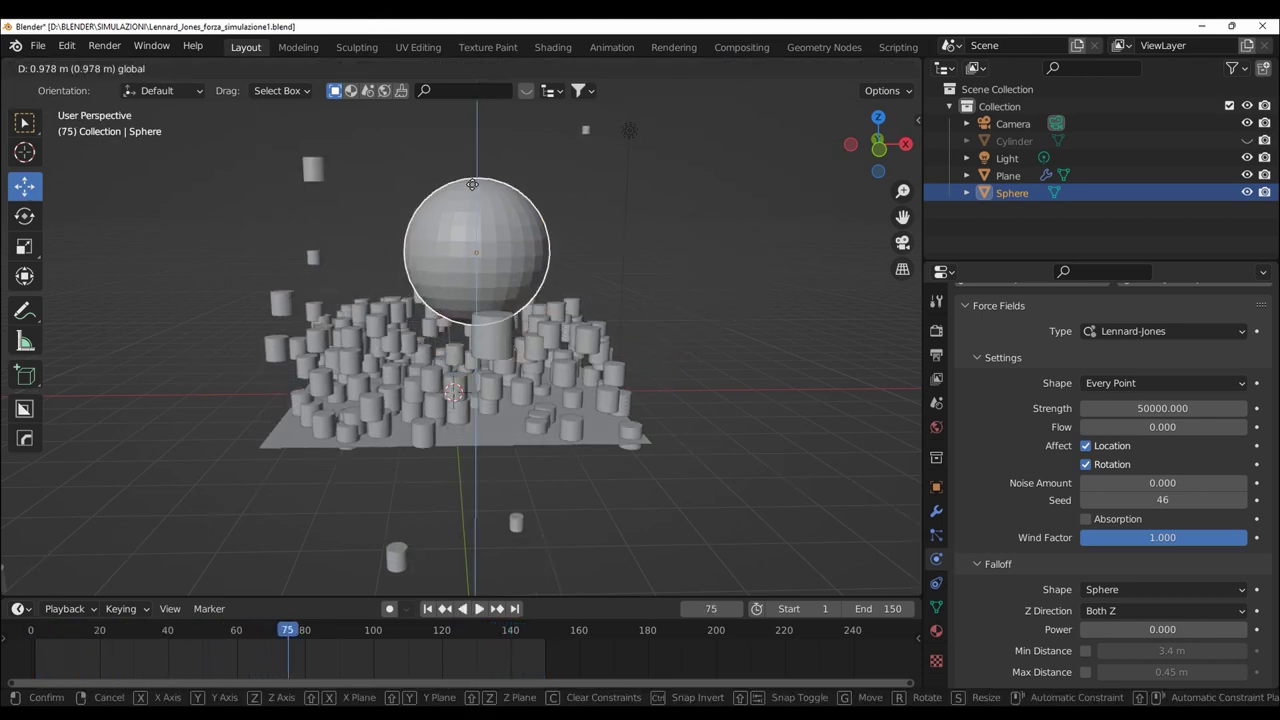
key("space")
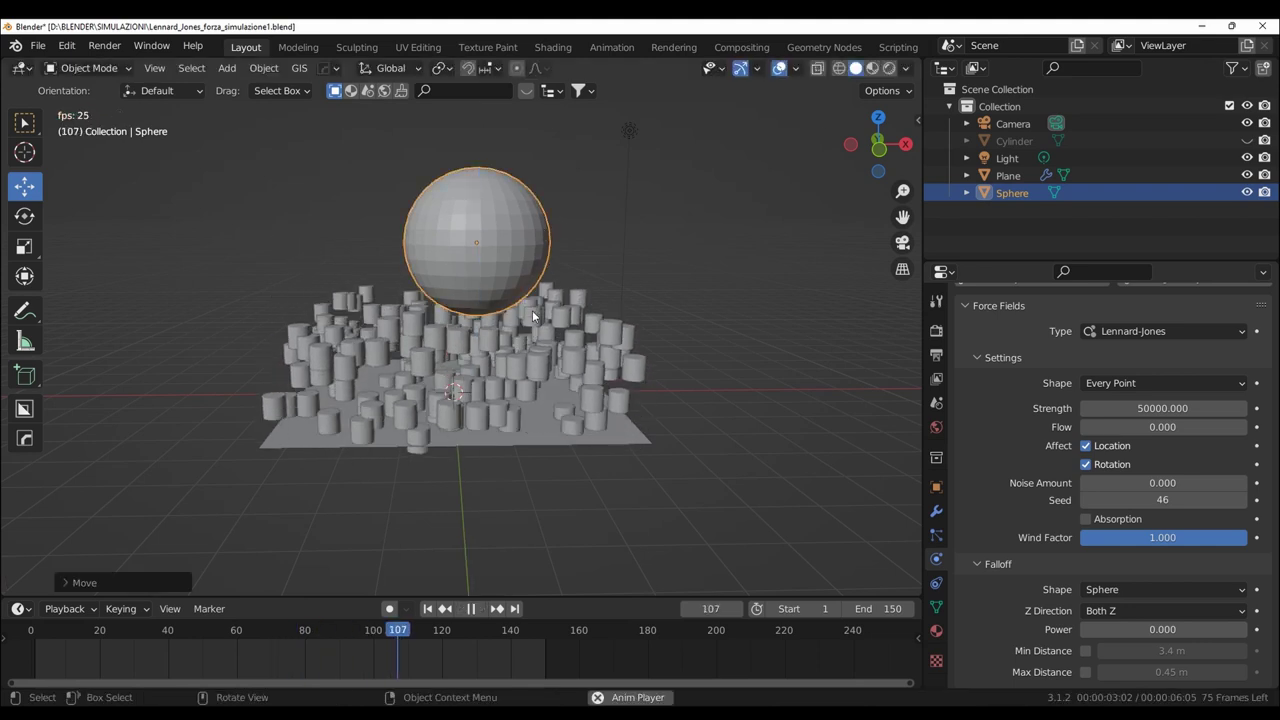
key("space")
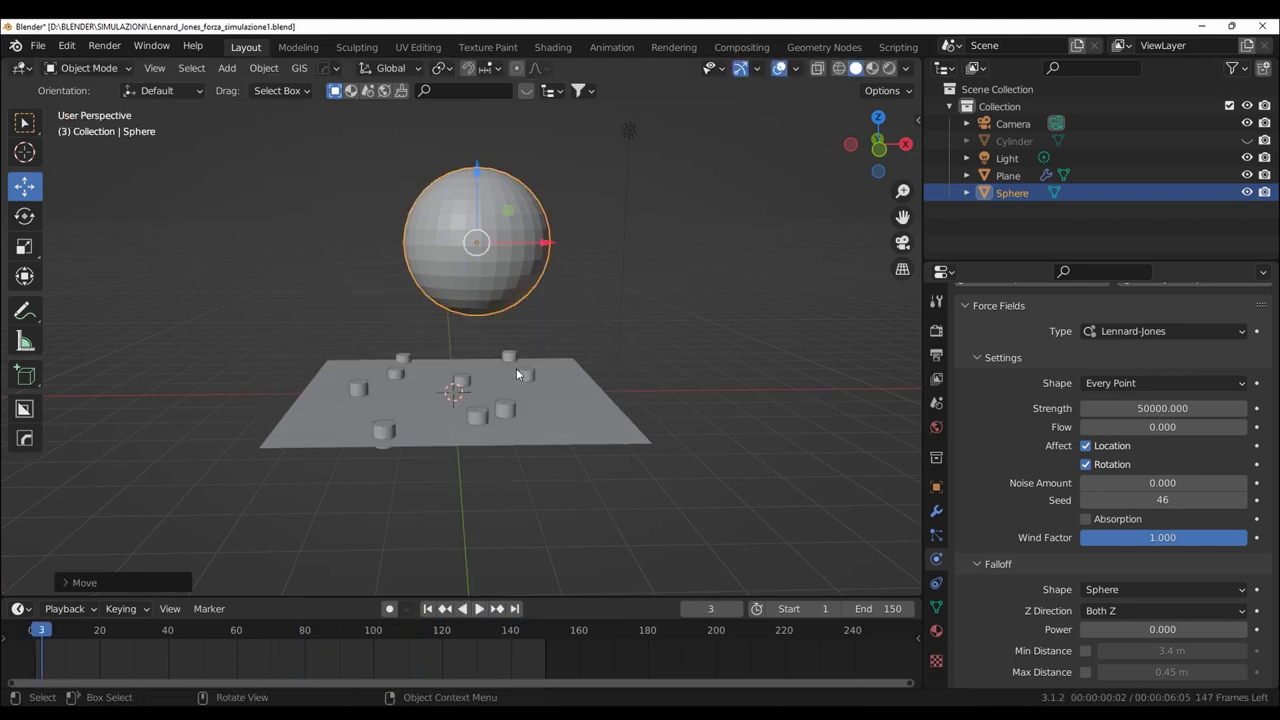
middle_click_drag(516, 368, 575, 368)
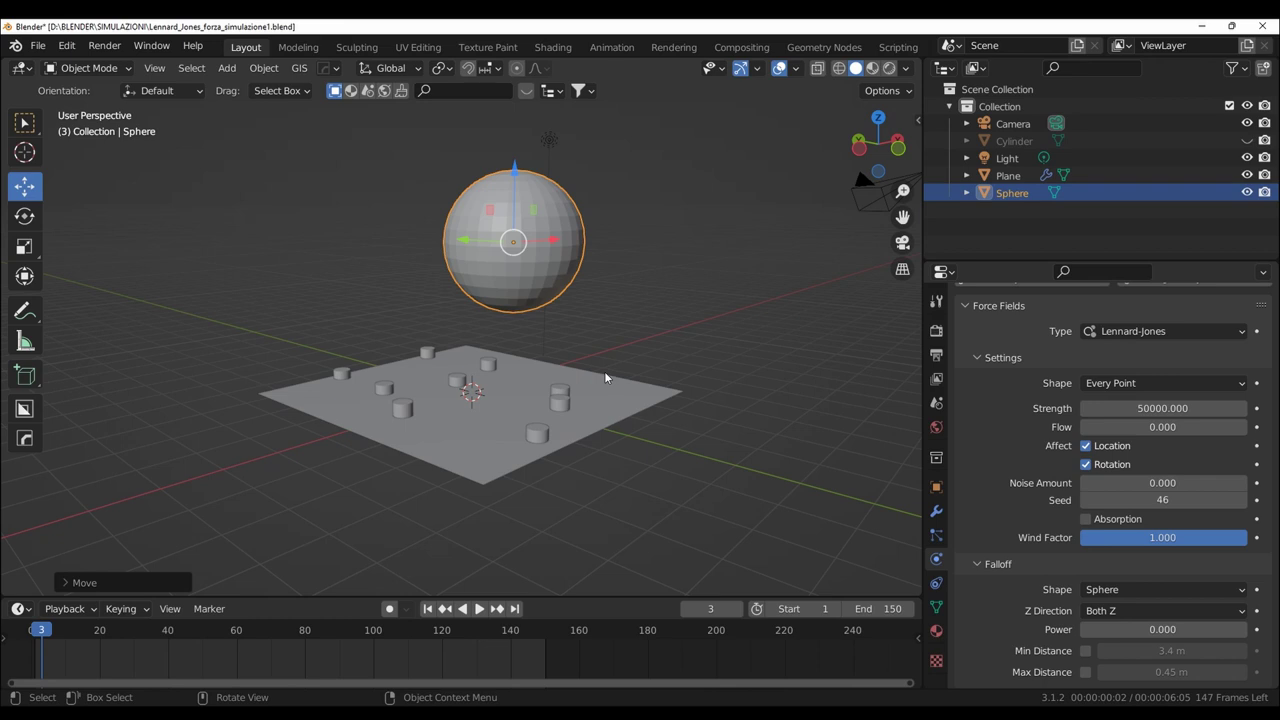
Play the animation and orbit around the scene as cylinders crowd beneath the raised sphere
middle_click_drag(557, 386, 464, 373)
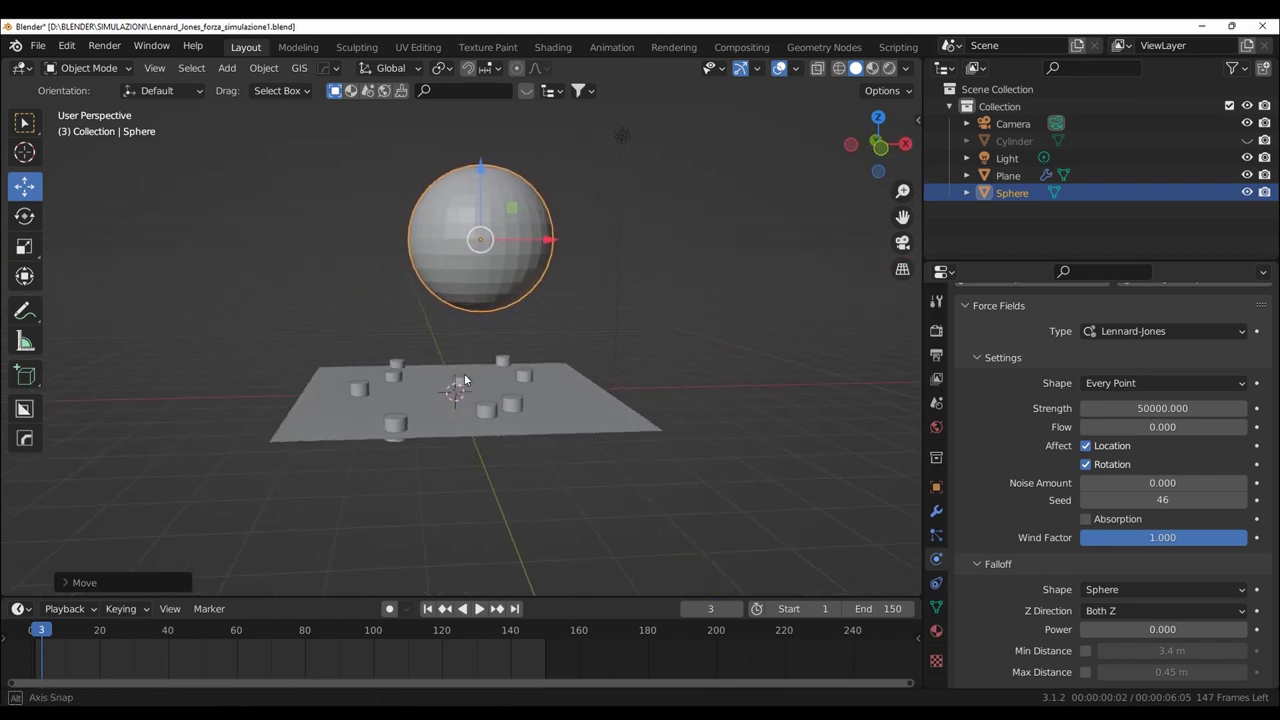
key("space")
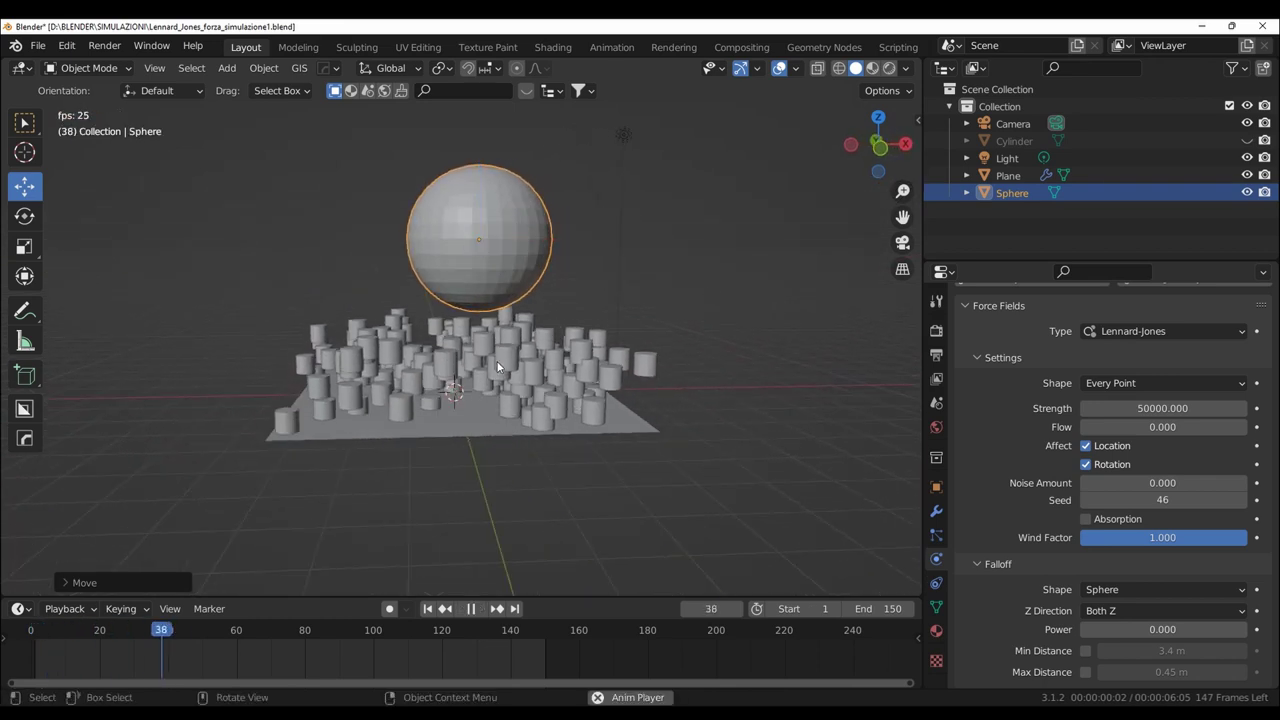
middle_click_drag(488, 367, 565, 378)
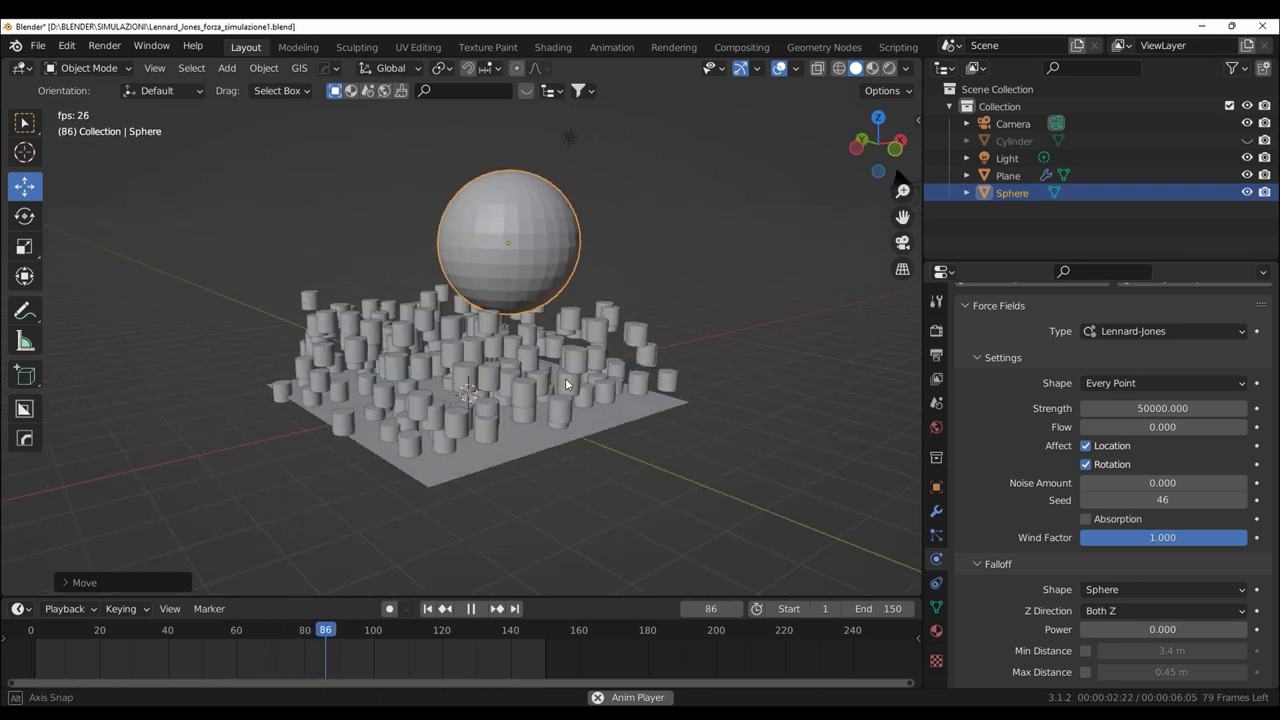
scroll(585, 377, "down", 3)
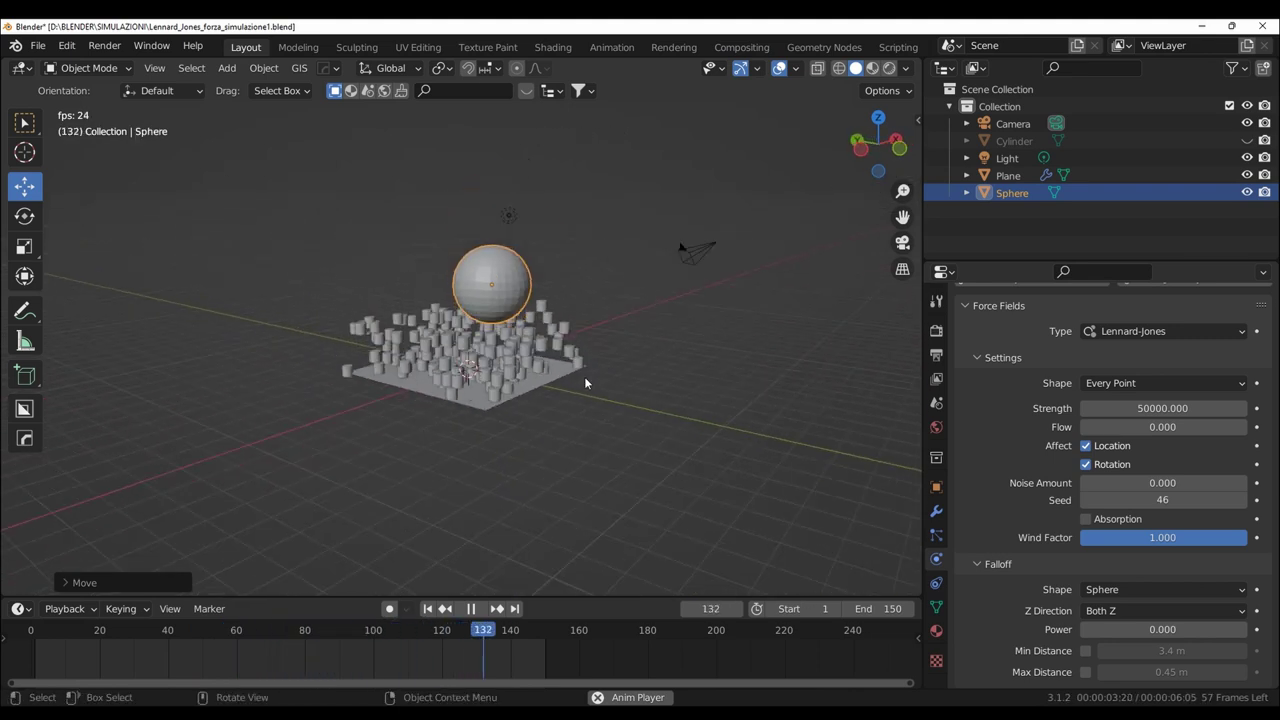
scroll(568, 375, "up", 3)
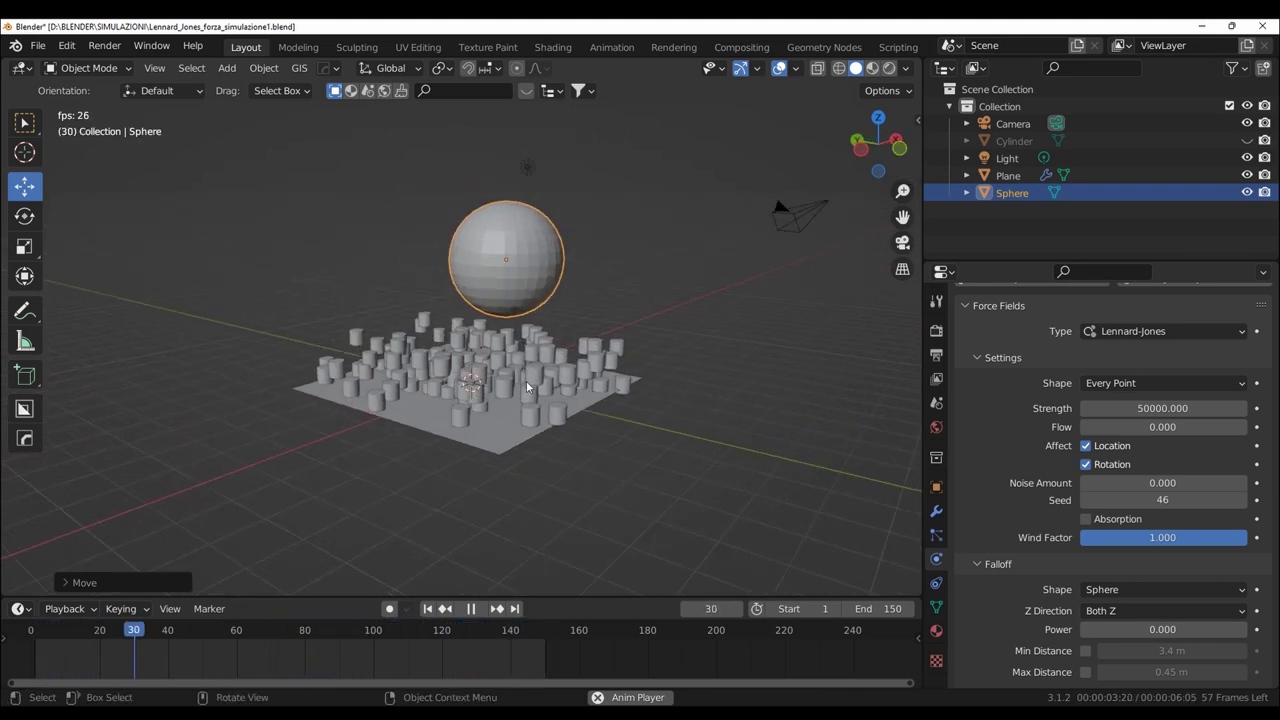
middle_click_drag(528, 387, 636, 383)
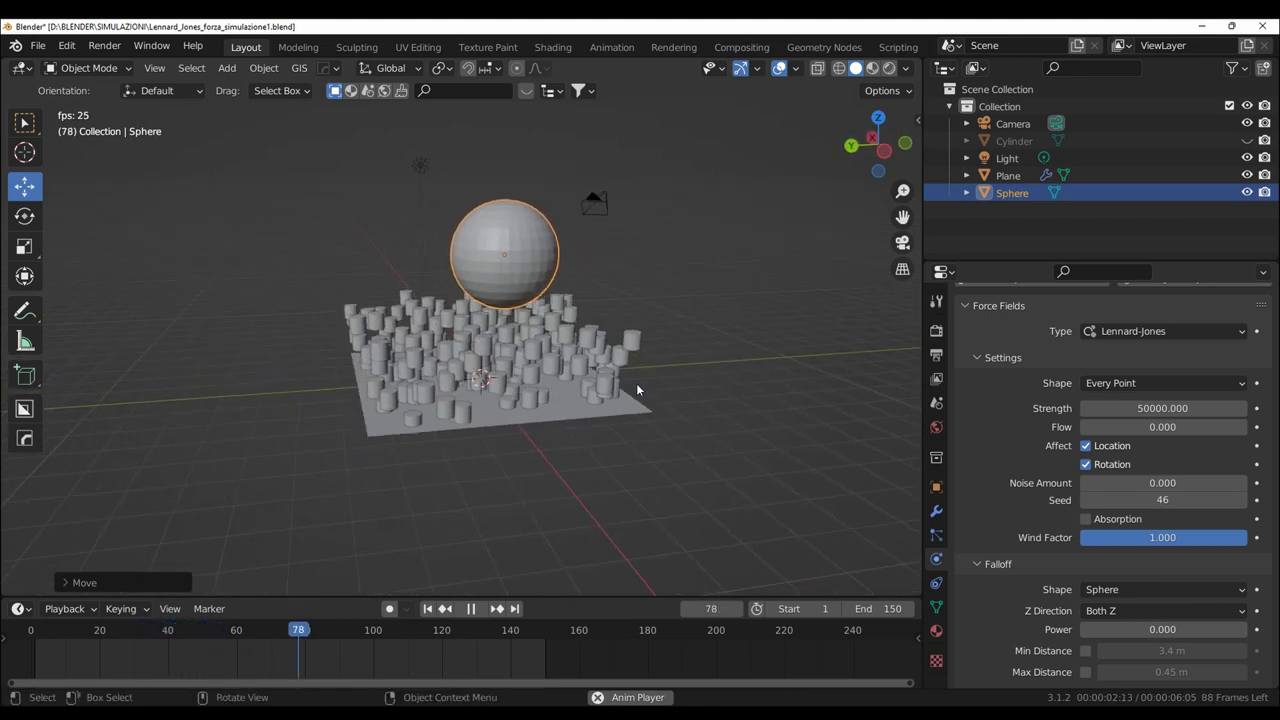
mouse_move(636, 383)
middle_mouse_down()
mouse_move(435, 372)
mouse_move(438, 388)
mouse_move(398, 394)
mouse_move(536, 370)
mouse_move(396, 360)
middle_mouse_up()
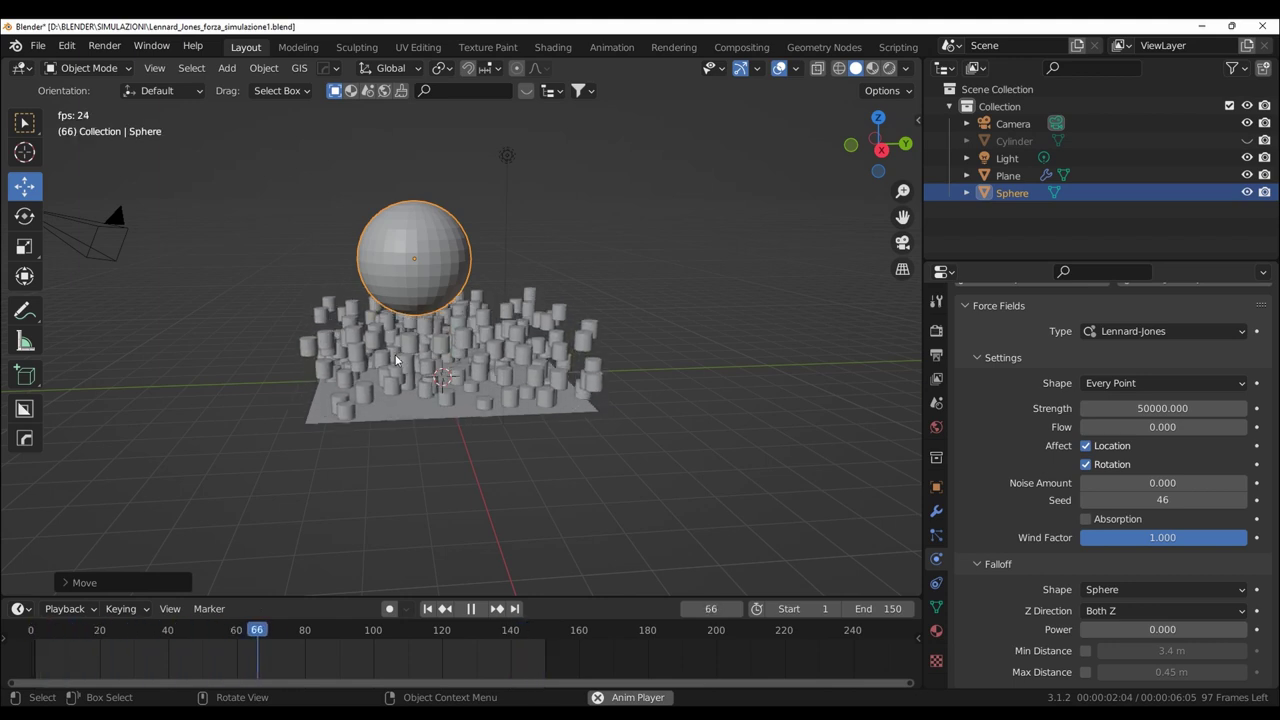
middle_click_drag(396, 360, 610, 349)
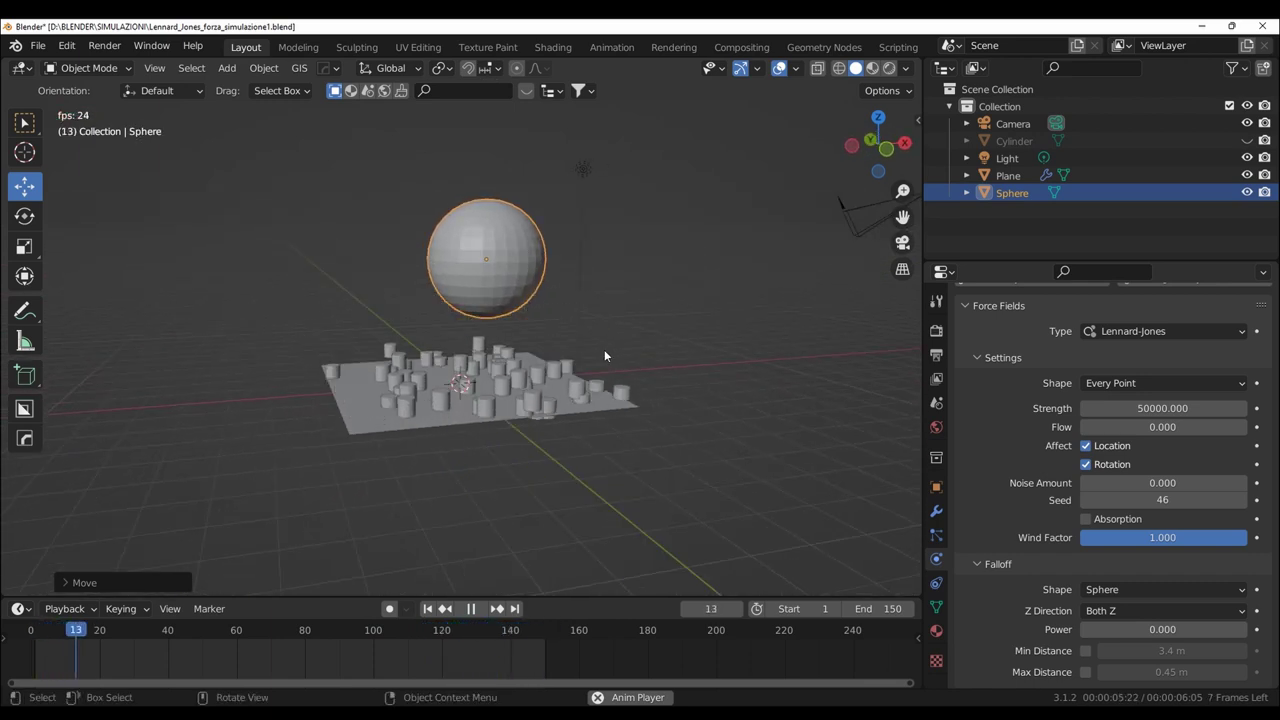
Halt playback at frame 37 and orbit around the cylinder cluster beneath the sphere
key("space")
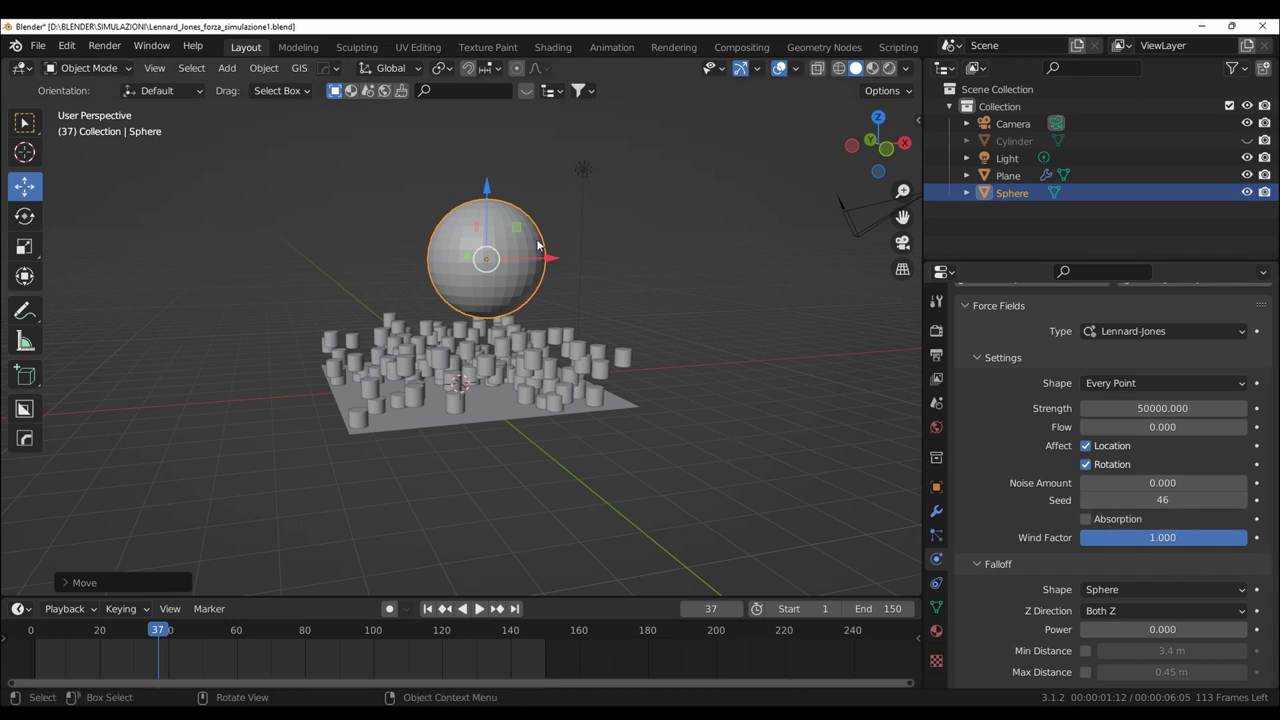
mouse_move(452, 390)
middle_mouse_down()
mouse_move(541, 383)
mouse_move(437, 391)
middle_mouse_up()
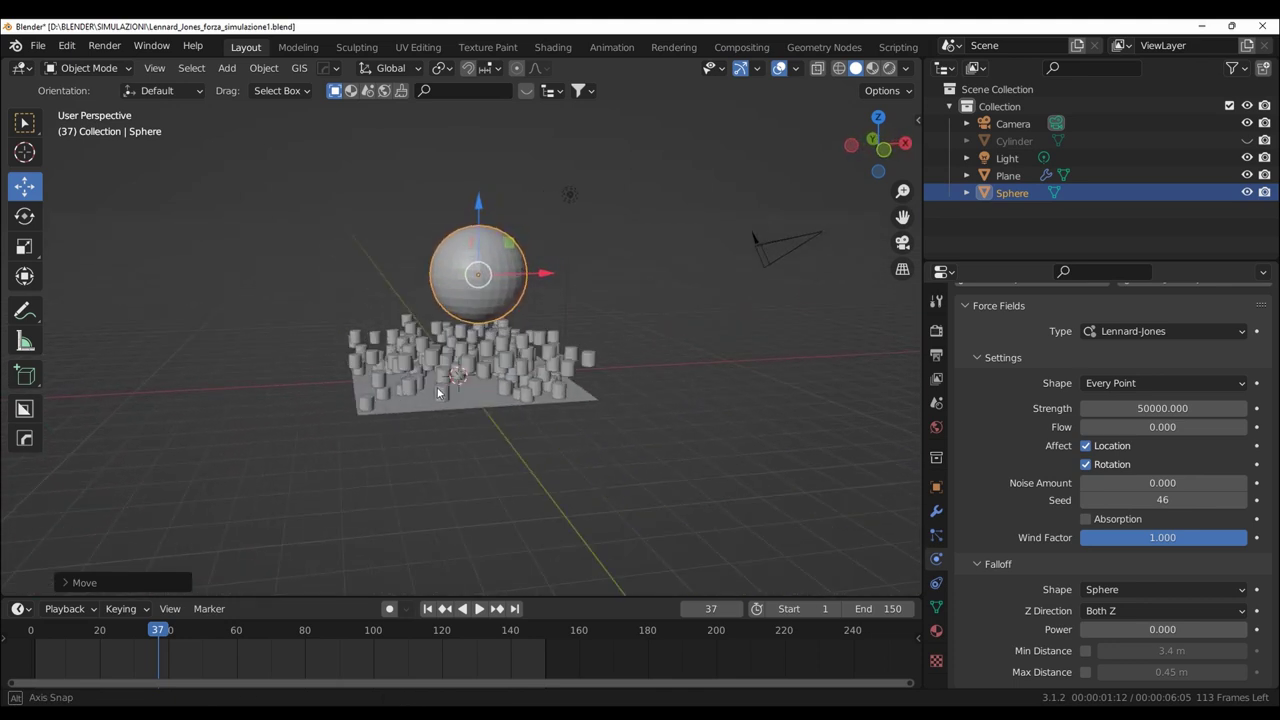